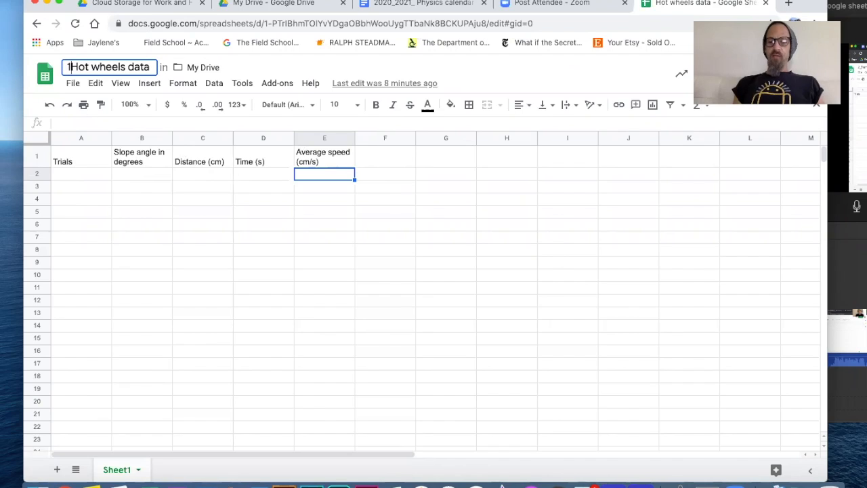
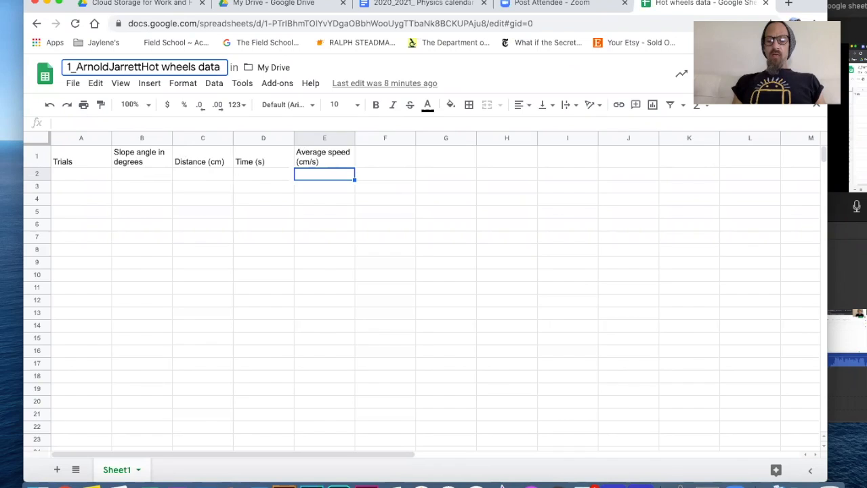
Prefix the spreadsheet title with 1_, the student's name and Hotwheelsdata
text(Hotwhee)
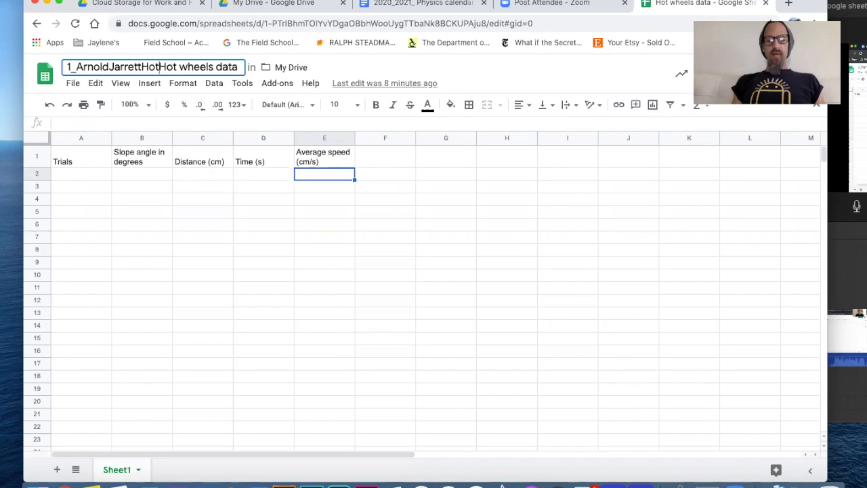
text(lsdata)
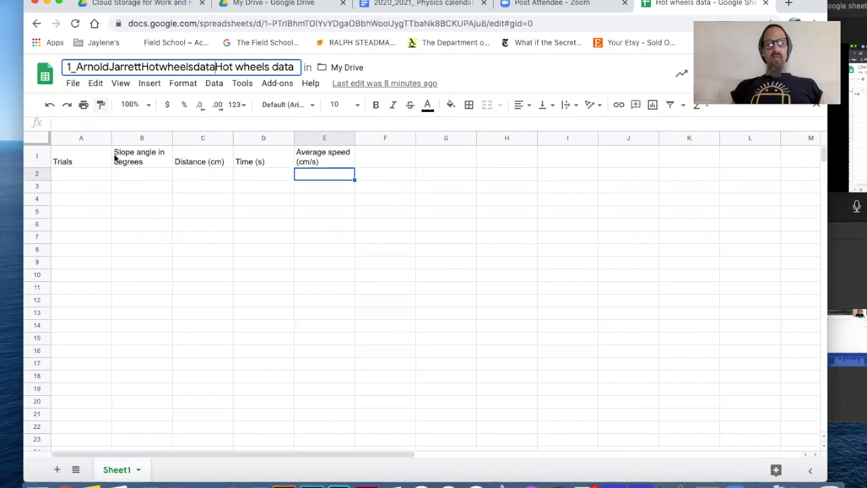
click(87, 176)
Enter 1, 2, 3 in A2:A4 and extend the trial numbering to 20 in row 21
text(1)
key(Return)
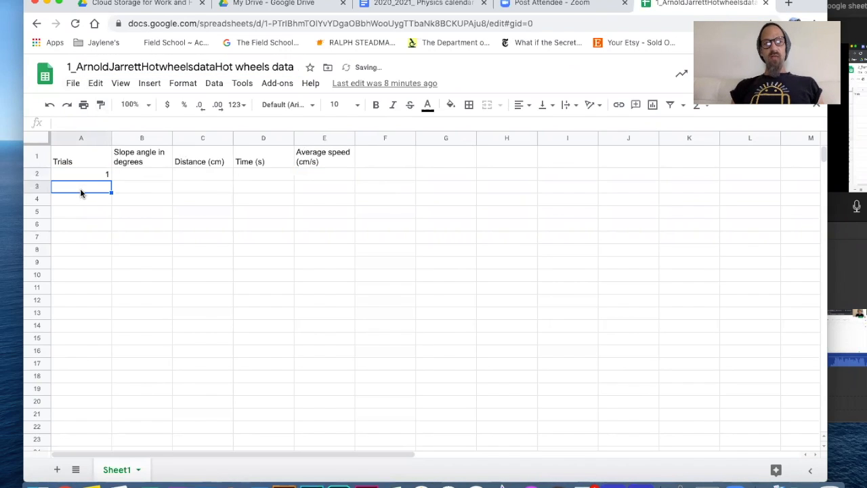
text(2)
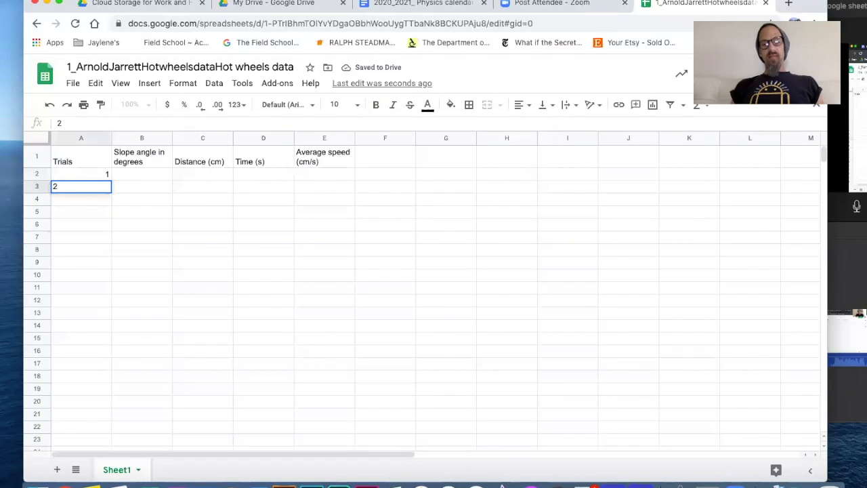
key(Return)
text(3)
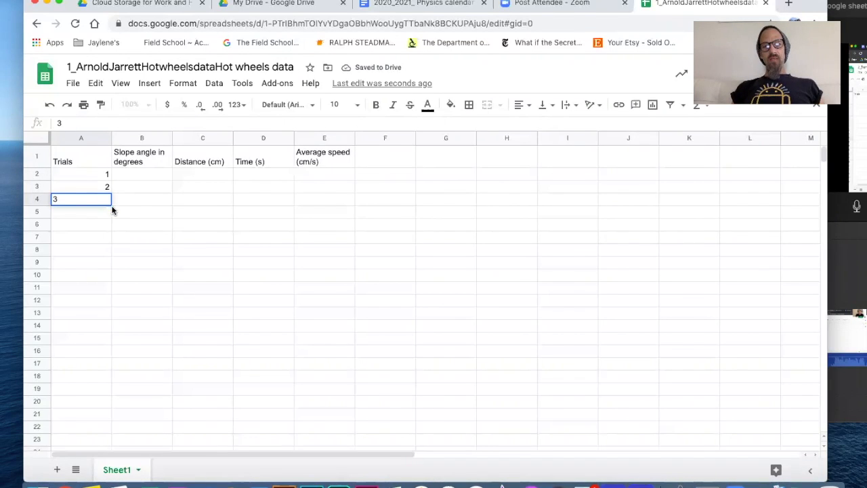
drag(95, 173, 101, 198)
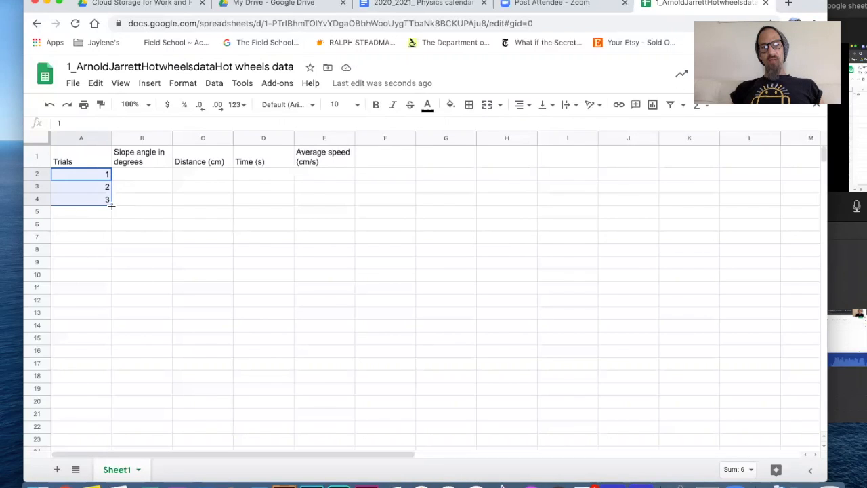
drag(110, 204, 113, 421)
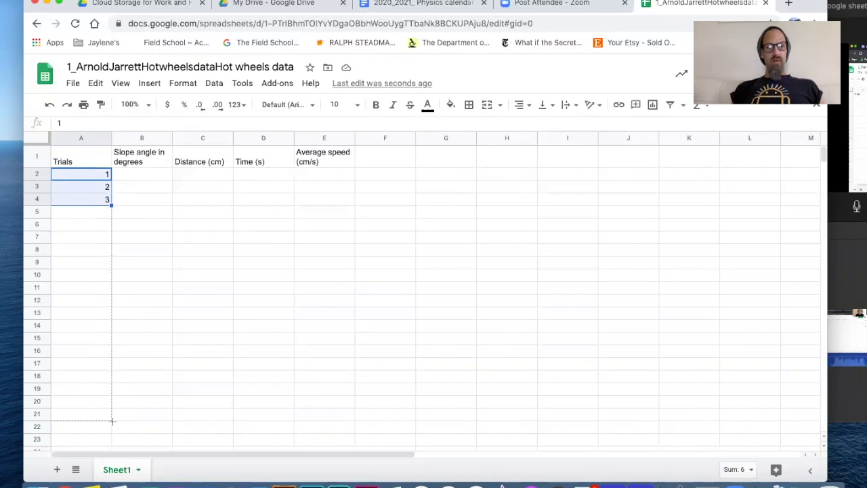
drag(112, 422, 112, 422)
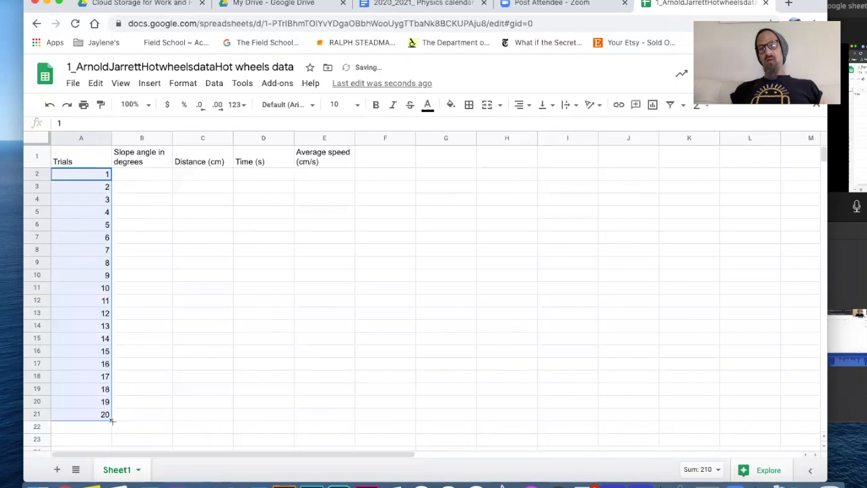
Enter a 13-degree slope angle in B2 and fill it down through B21
click(147, 175)
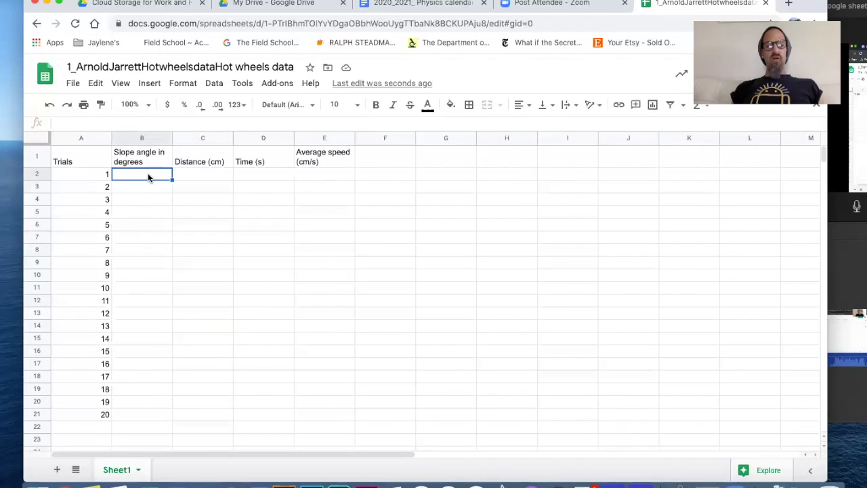
text(13)
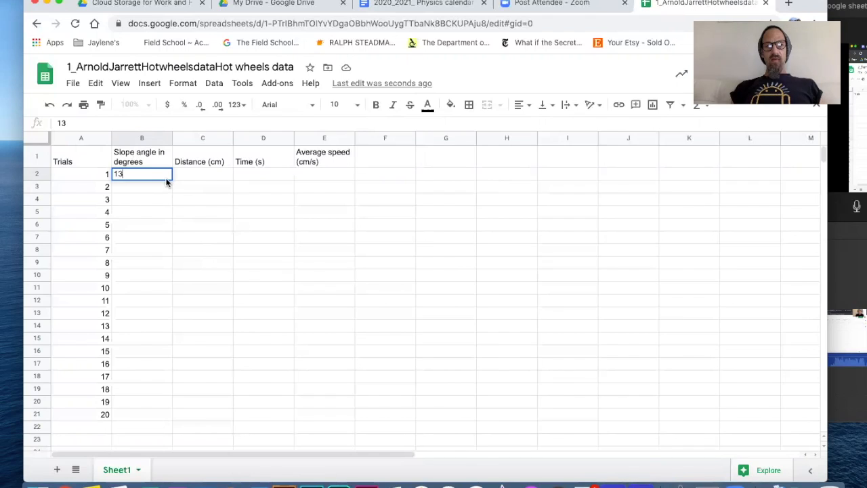
click(165, 190)
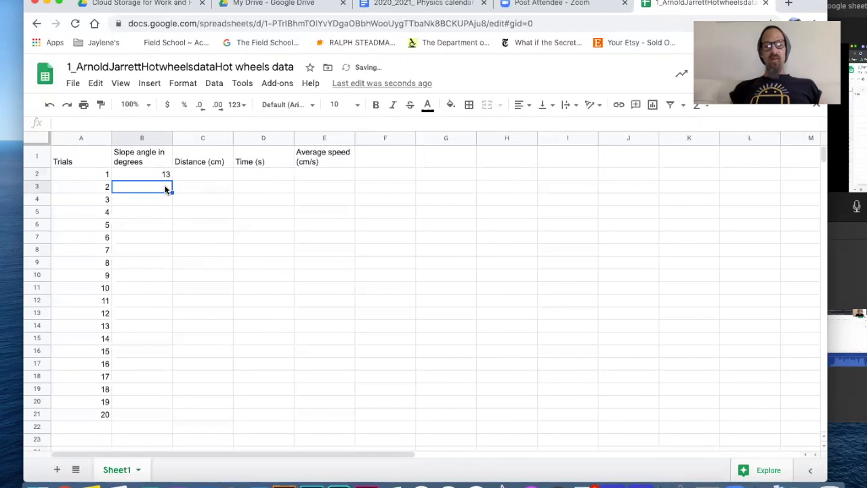
text(Average speed)
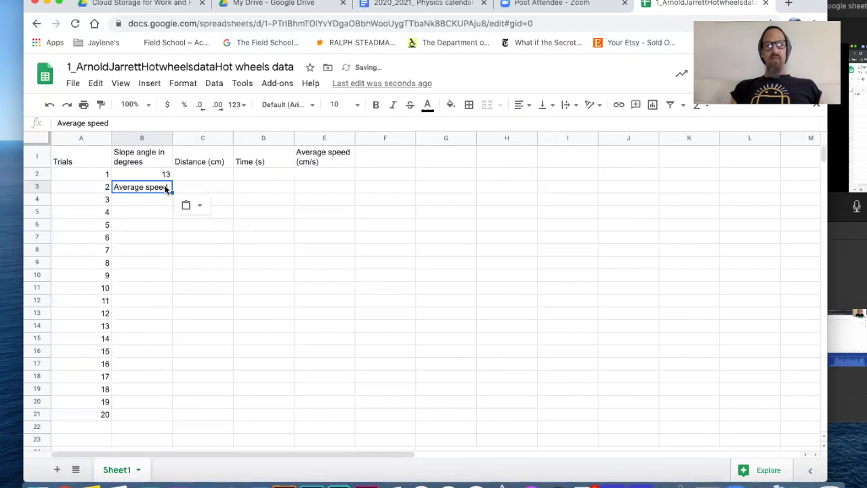
key(super+z)
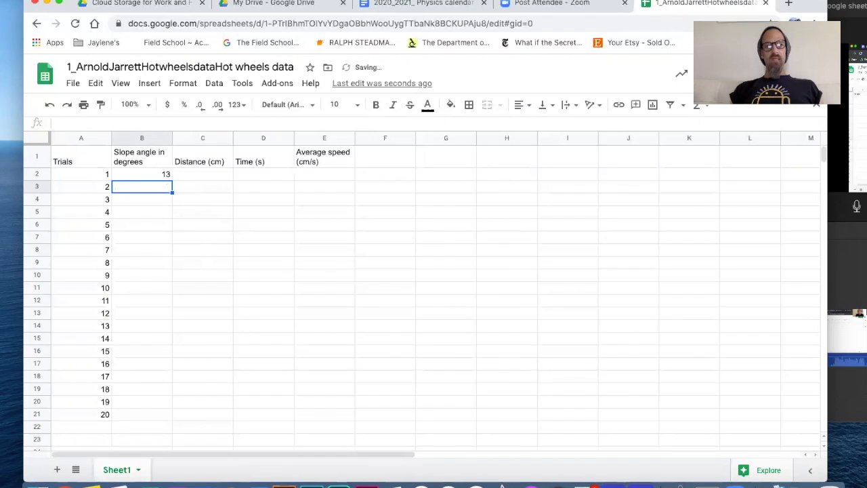
click(168, 174)
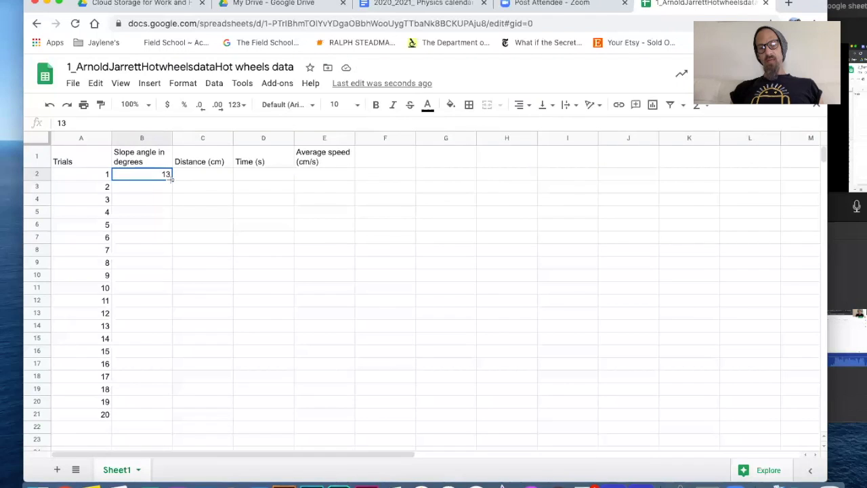
drag(171, 177, 171, 413)
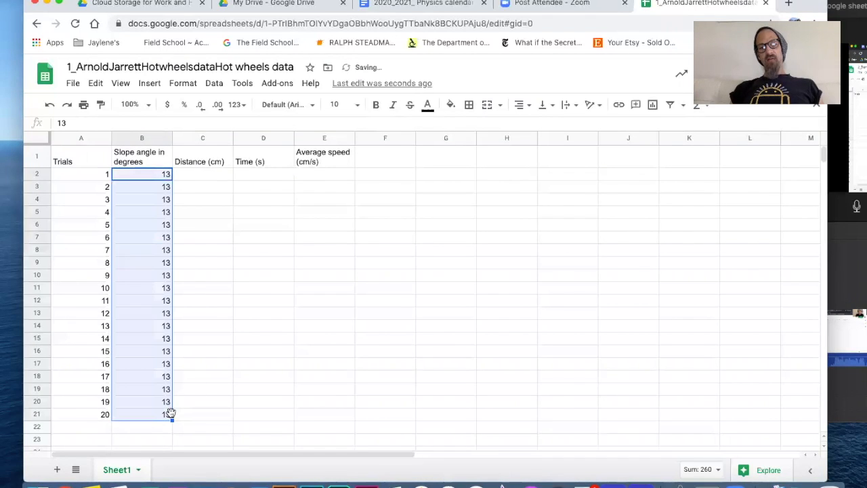
Enter the 71.5 cm distance in C2 and fill it down through C21
click(204, 175)
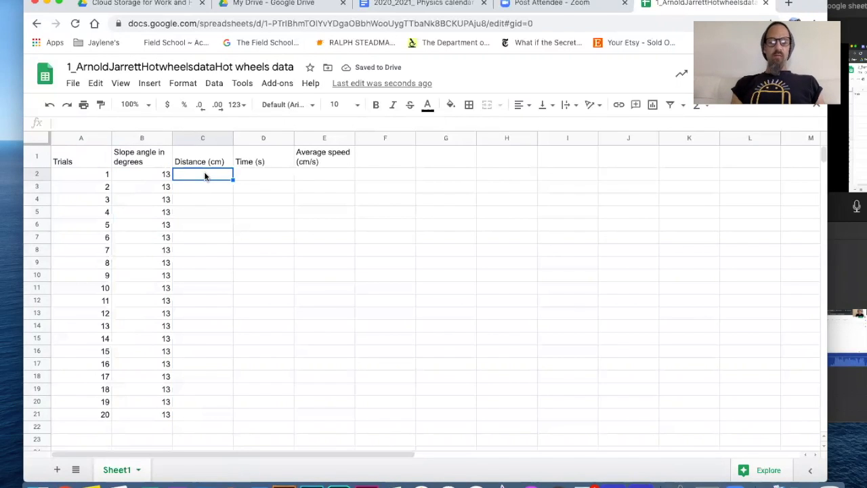
text(7)
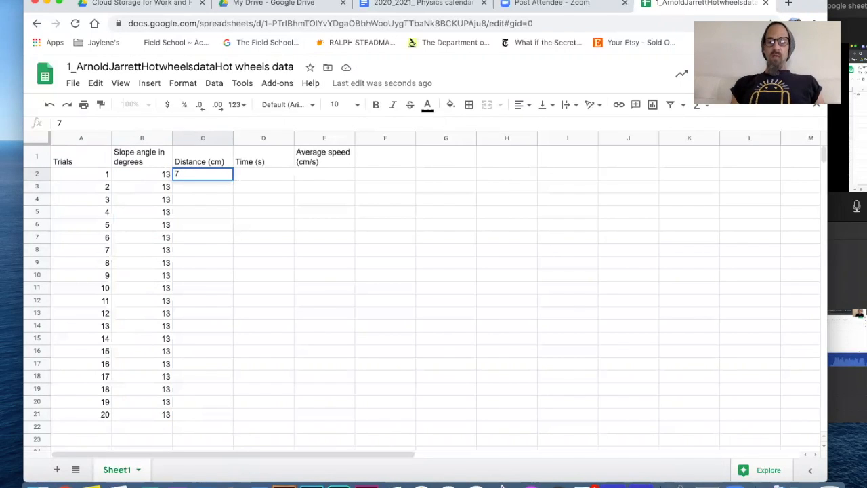
text(1.5)
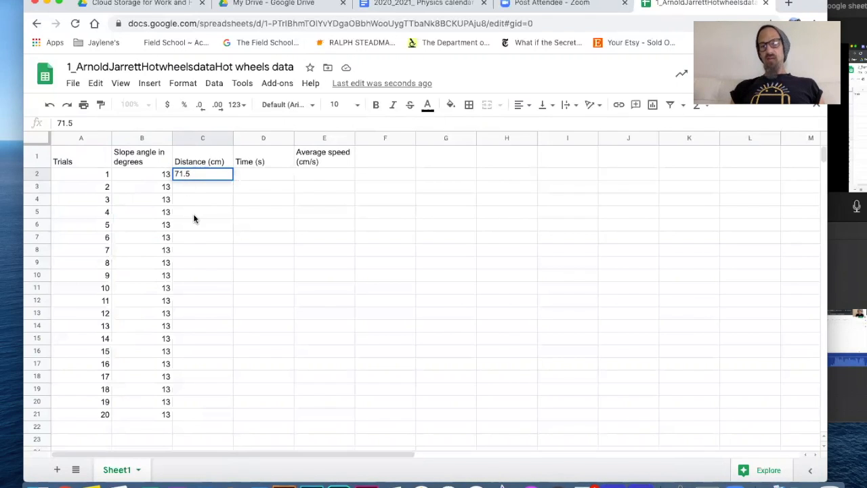
click(224, 174)
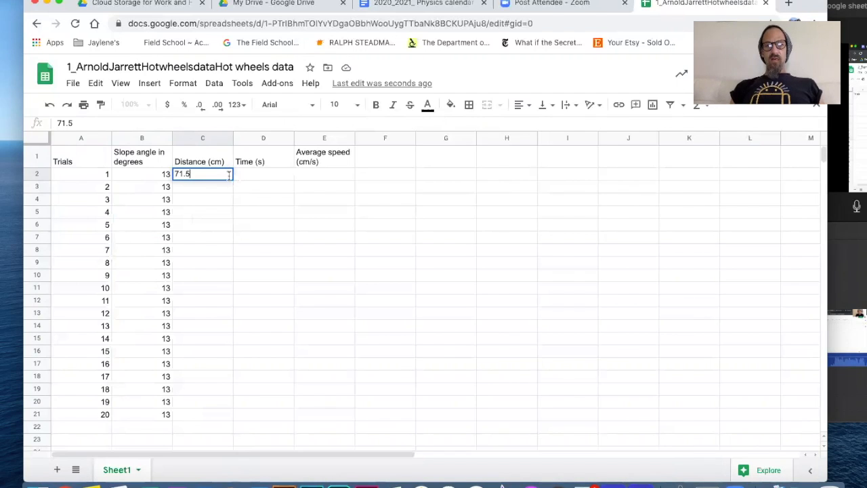
key(Return)
click(222, 175)
drag(232, 179, 231, 417)
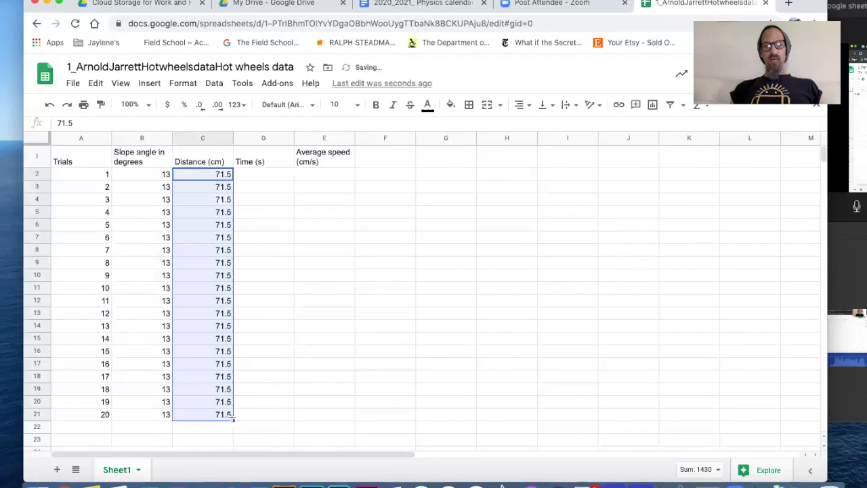
click(269, 178)
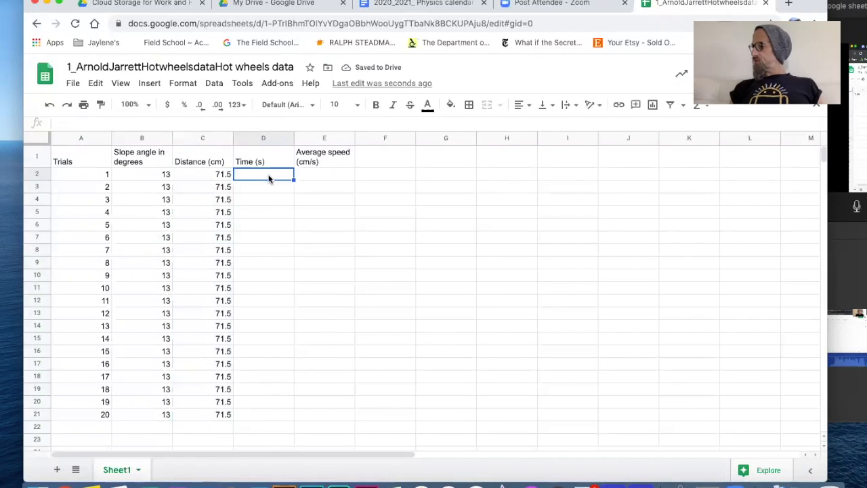
Enter the first trial times in column D: 0.7, 0.76, 0.66 and 0.76 seconds
text(.7)
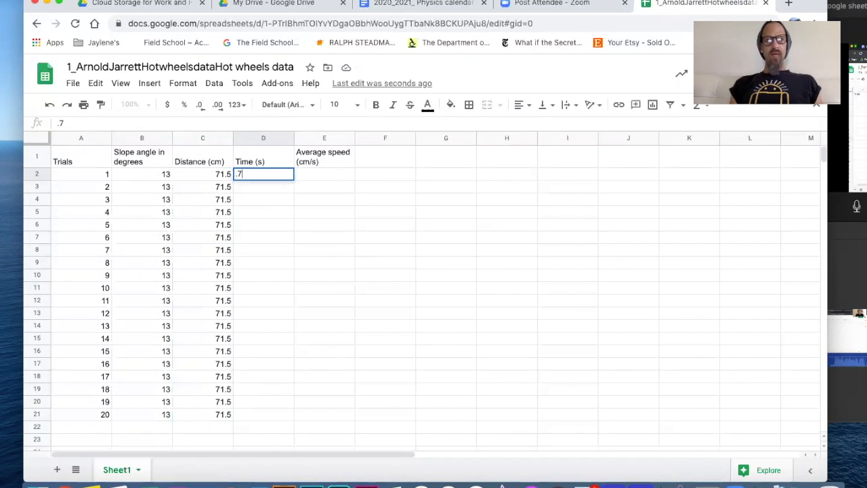
key(Tab)
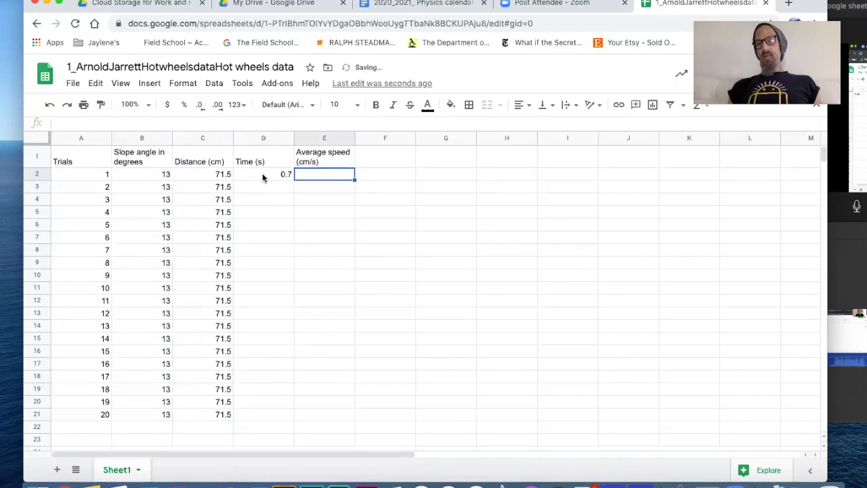
click(286, 174)
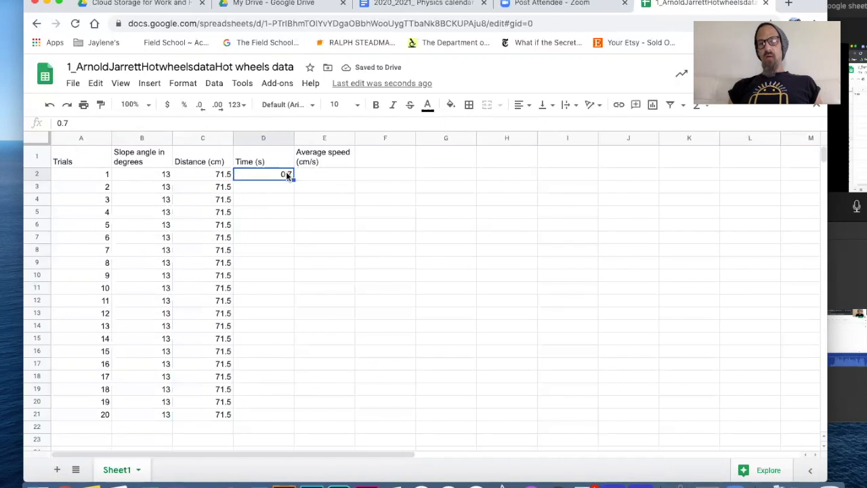
key(Return)
key(Return)
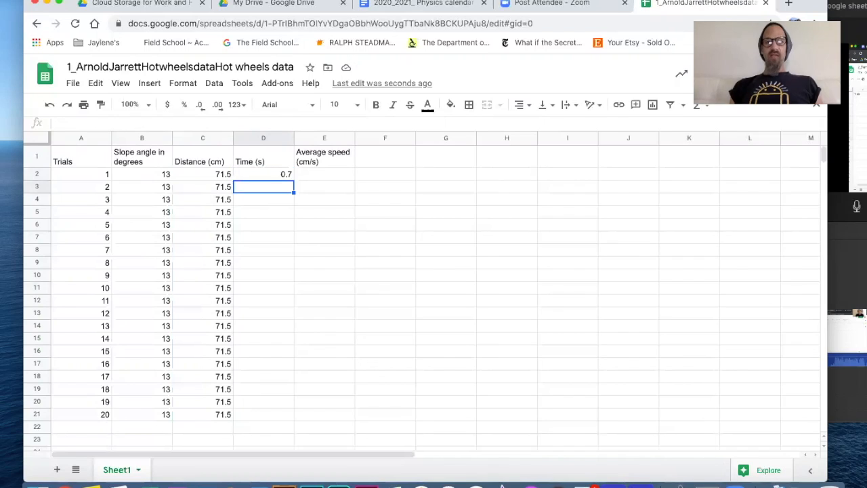
text(.76)
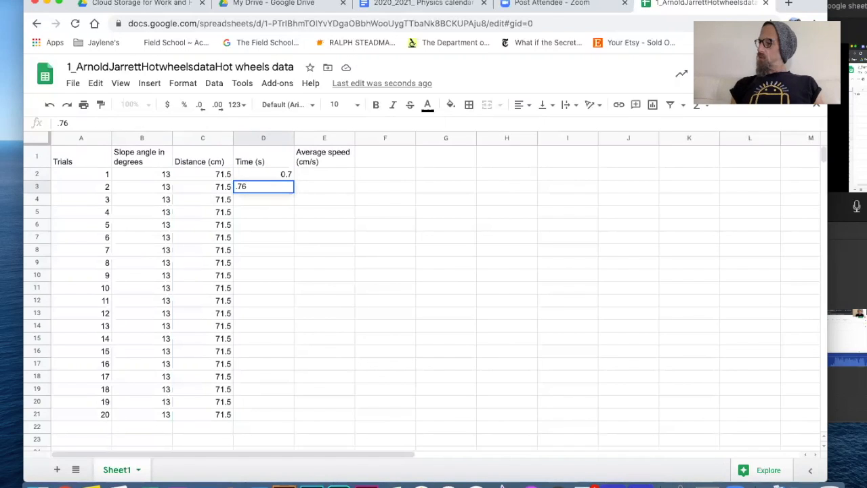
key(Return)
text(.66)
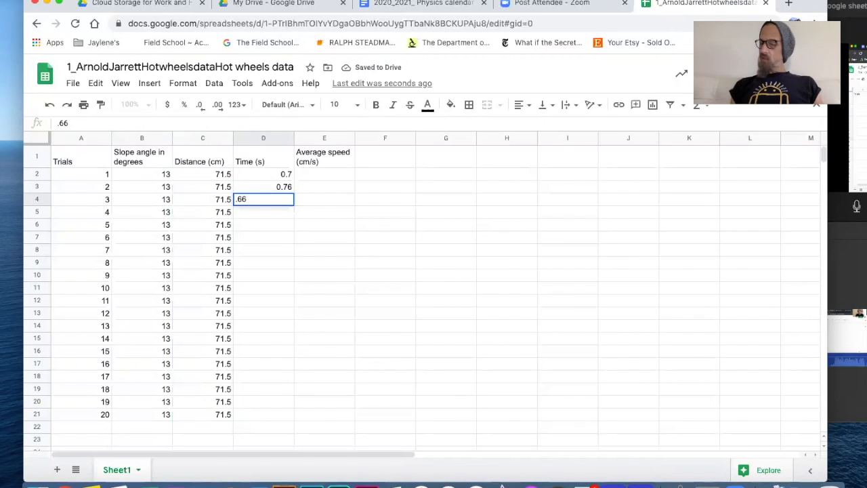
key(Return)
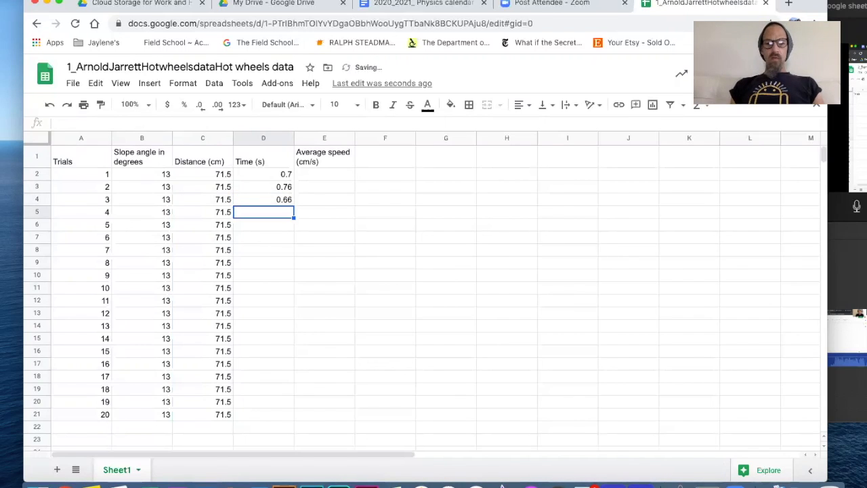
text(.76)
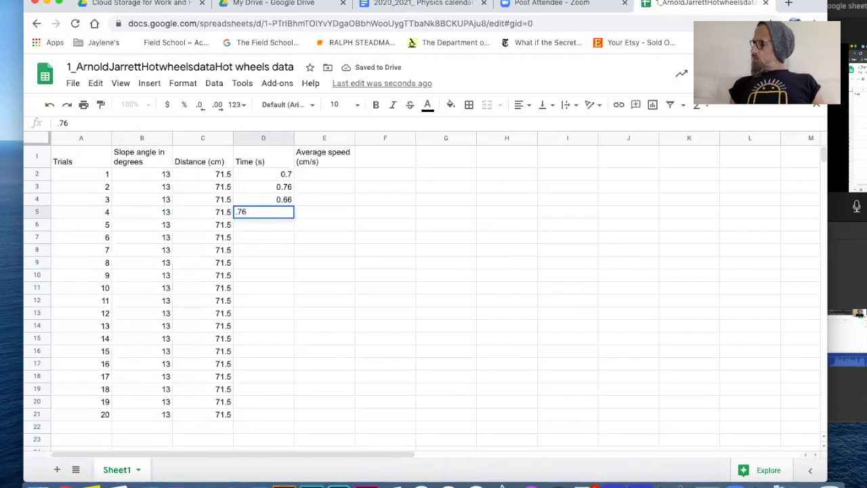
key(Return)
Enter trial times 0.73, 0.78, 0.78, 0.76, 0.81 and 0.75 seconds
text(.73)
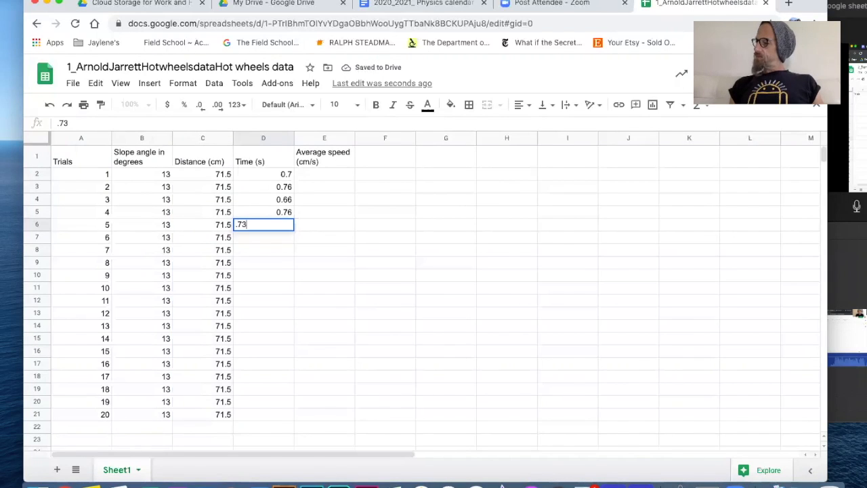
key(Return)
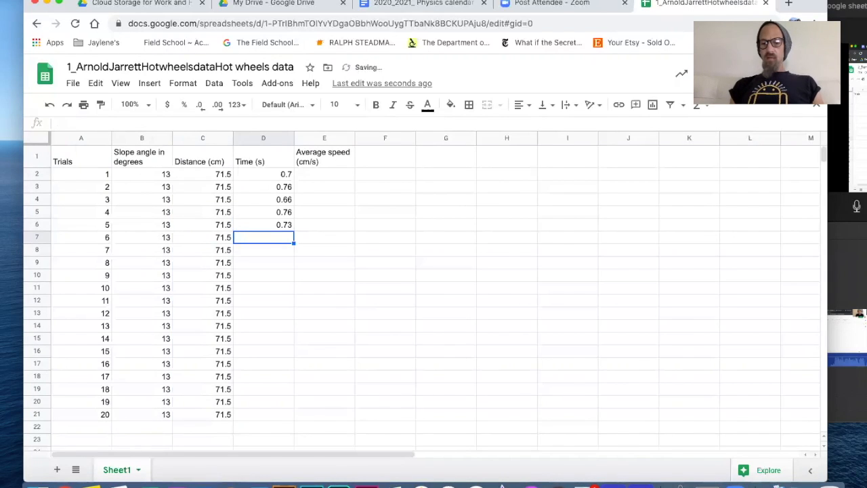
text(.78)
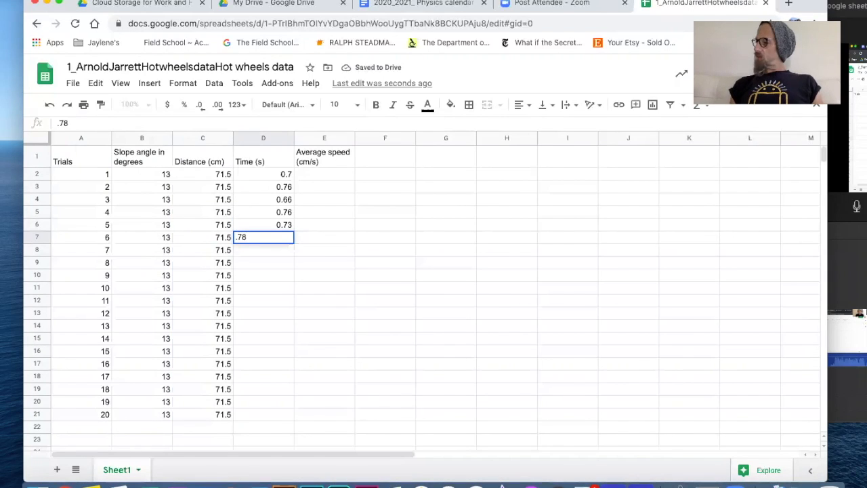
key(Return)
text(.78)
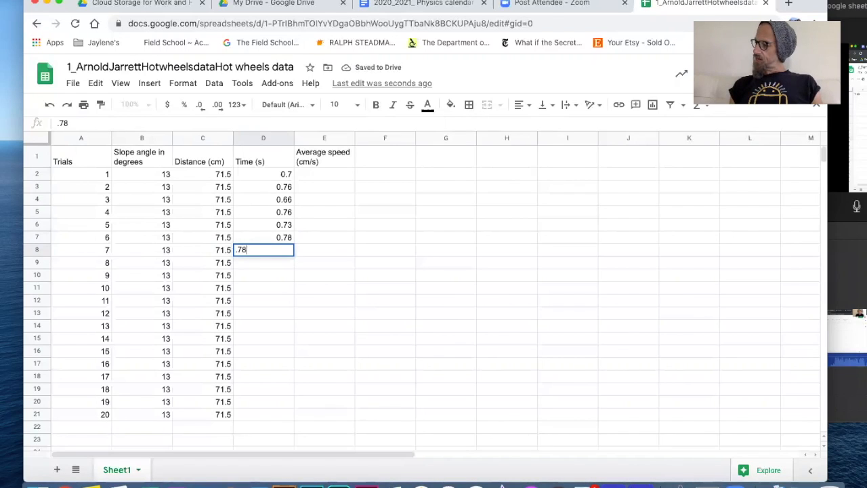
key(Return)
text(.76)
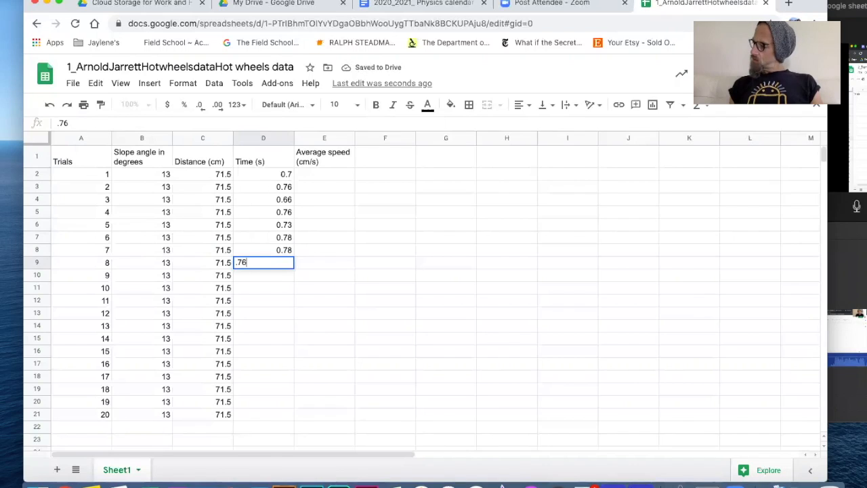
key(Return)
text(.81)
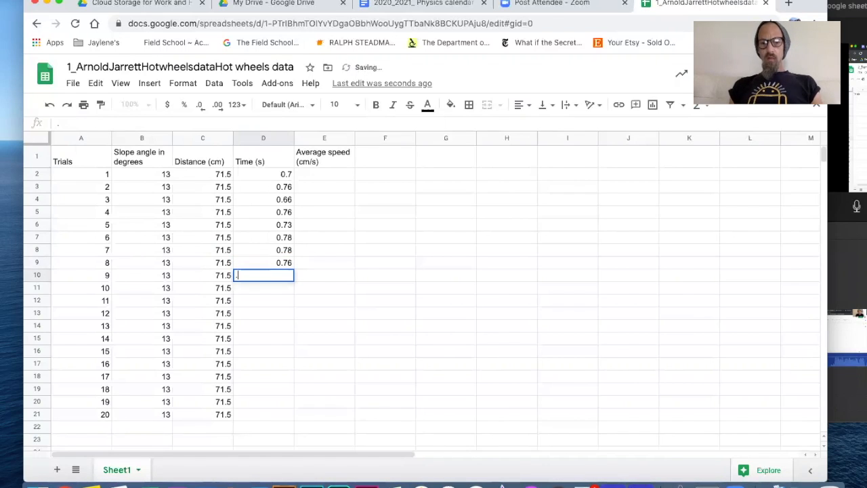
key(Return)
text(.75)
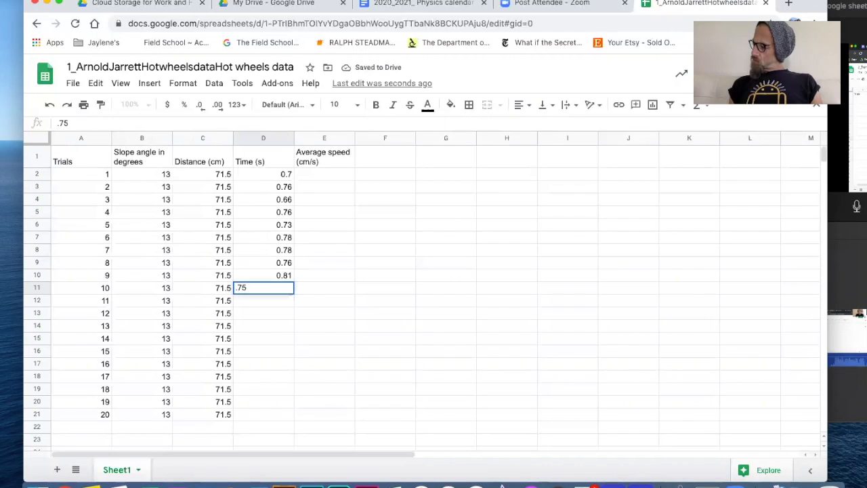
key(Return)
Enter trial times 0.78, 0.85, 0.81, 0.81, 0.8 and 0.85 seconds
text(.78)
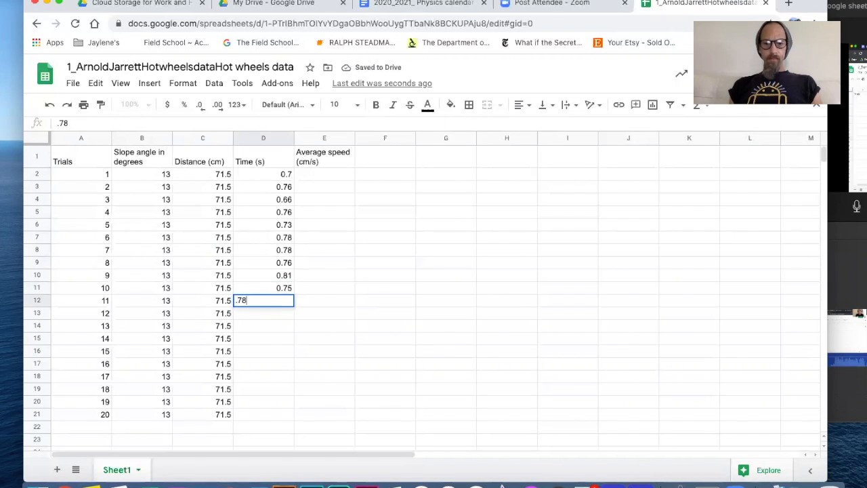
key(Return)
text(.85)
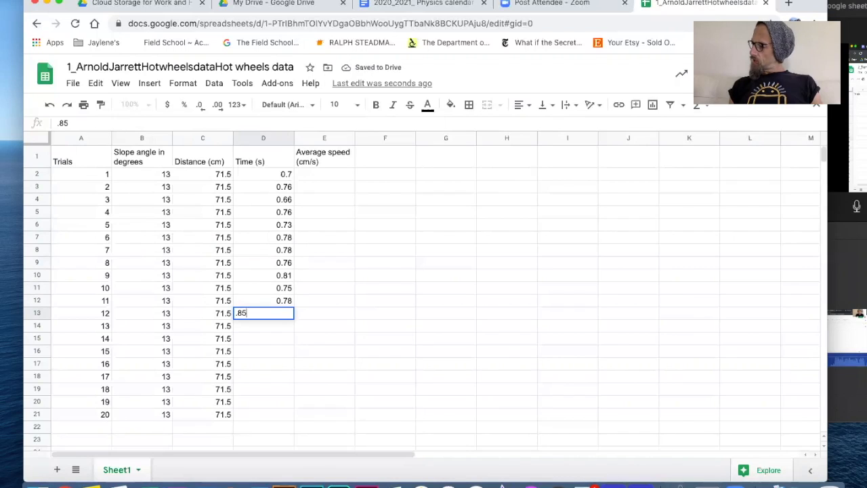
key(Return)
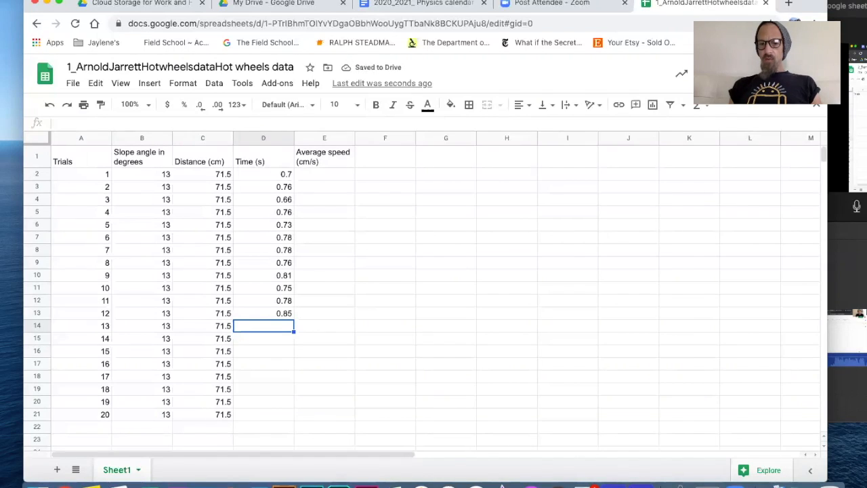
text(.81)
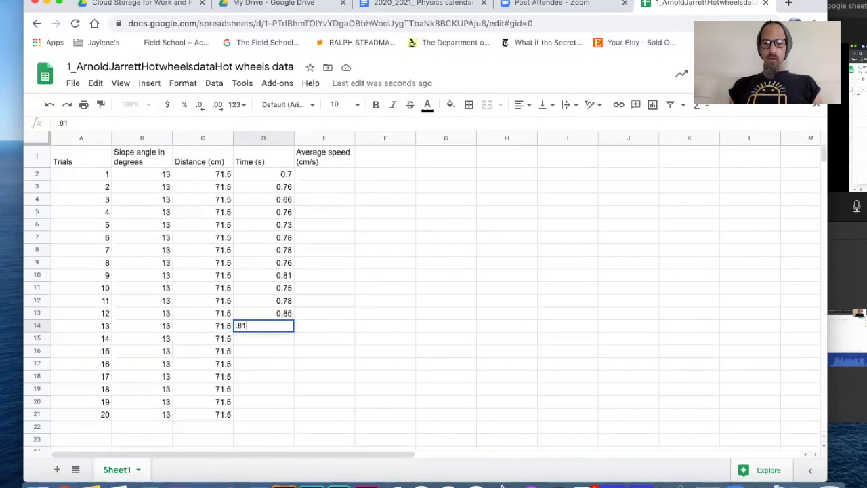
key(Return)
text(.81)
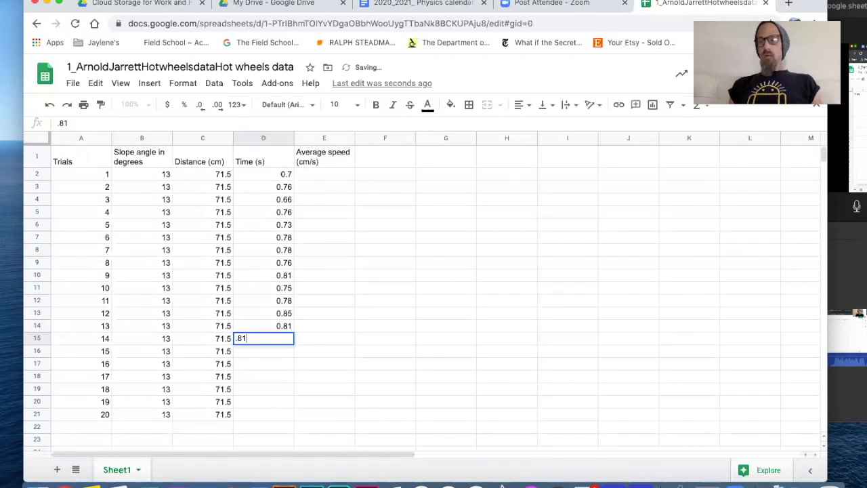
key(Return)
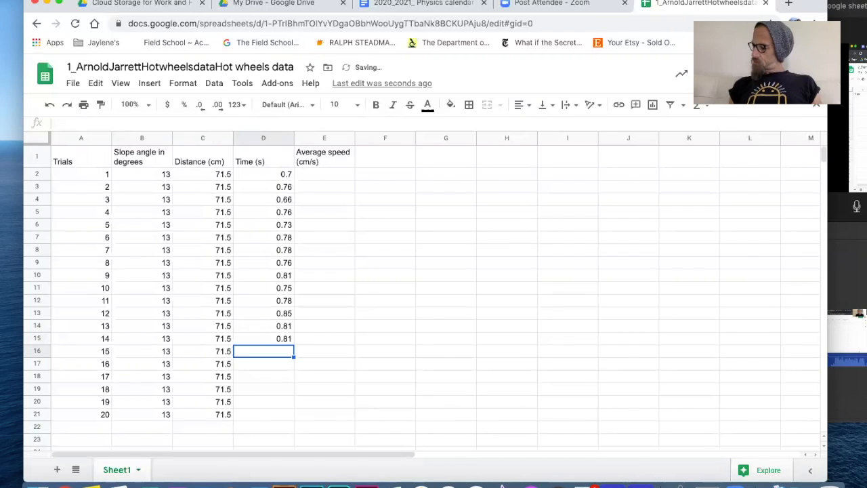
text(.8)
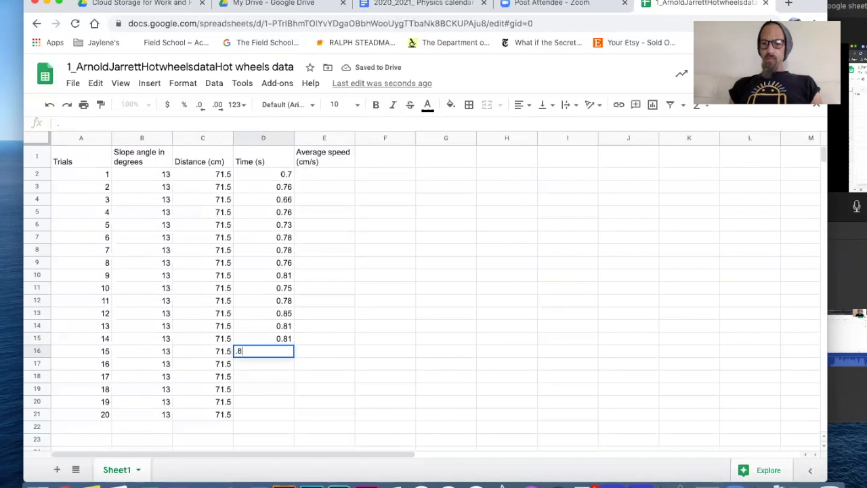
key(Return)
text(.85)
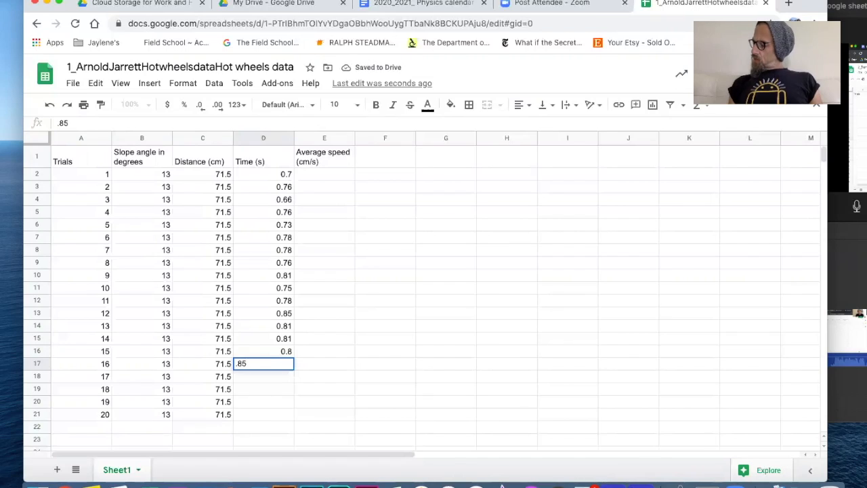
key(Return)
Enter the last trial times 0.76, 0.8, 0.83 and 0.75 seconds for trials 17–20
text(.1)
key(BackSpace)
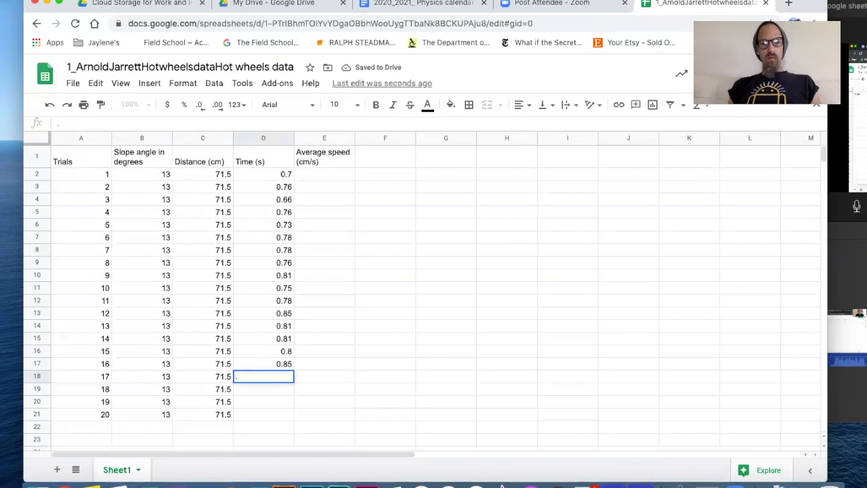
text(76)
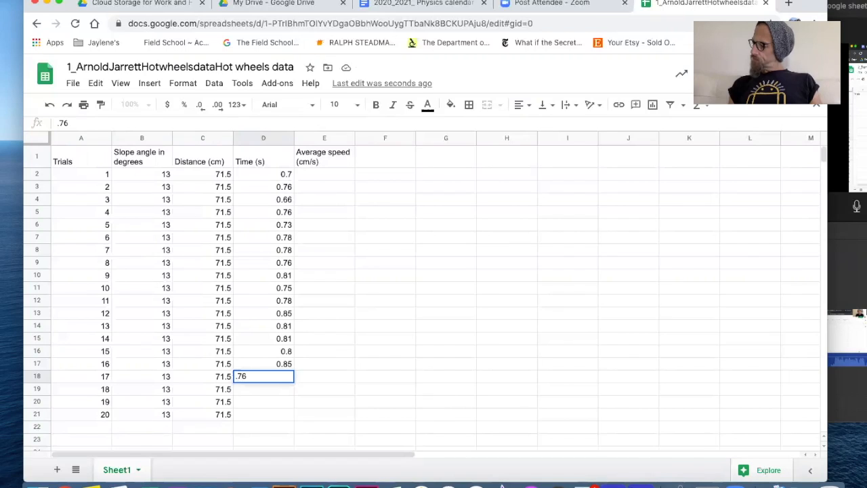
key(Return)
text(.8)
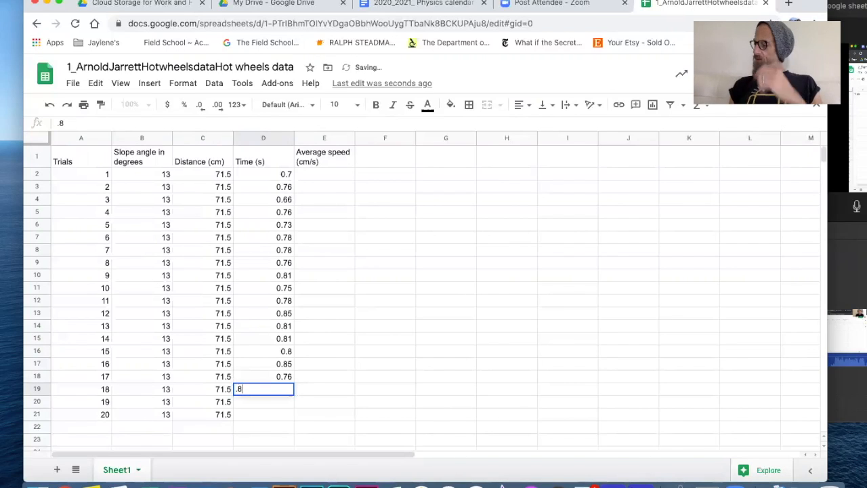
key(Return)
text(.)
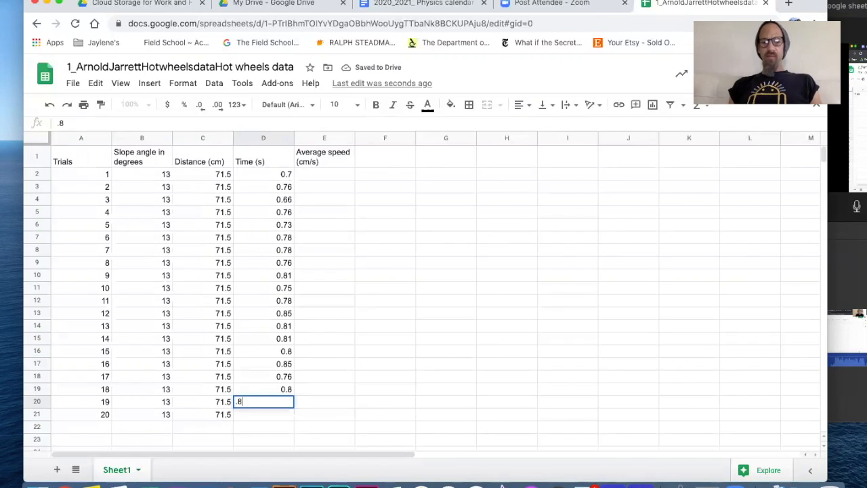
text(83)
key(Return)
text(.75)
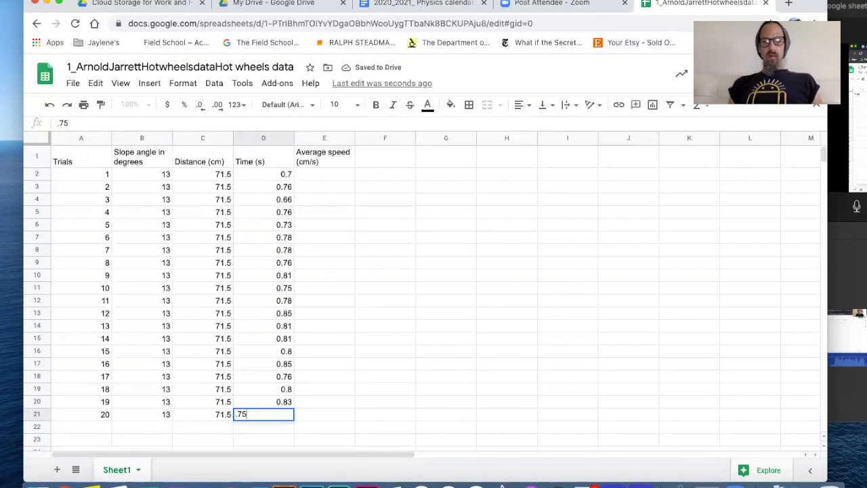
key(Return)
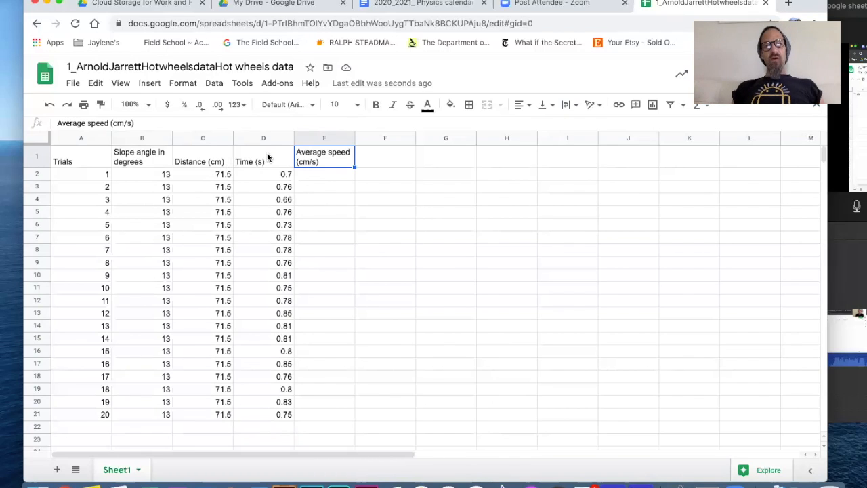
Enter =C2/D2 in E2, giving trial 1's speed of 102.1428571 cm/s
click(310, 175)
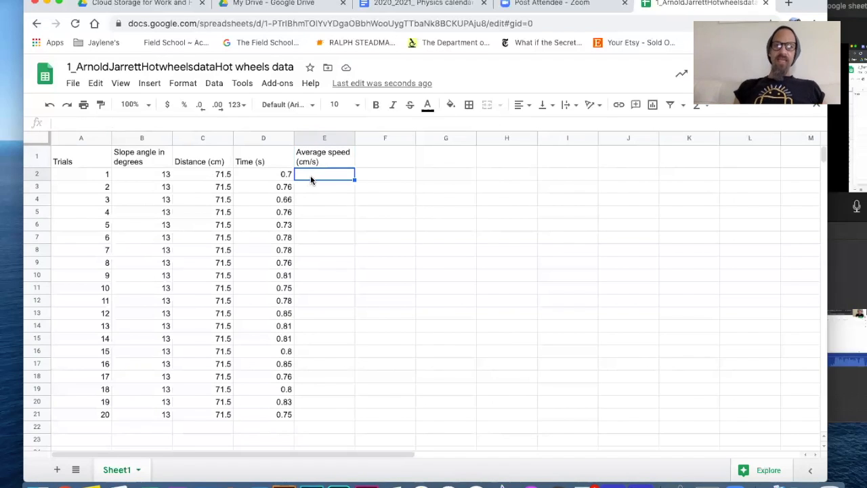
text(=)
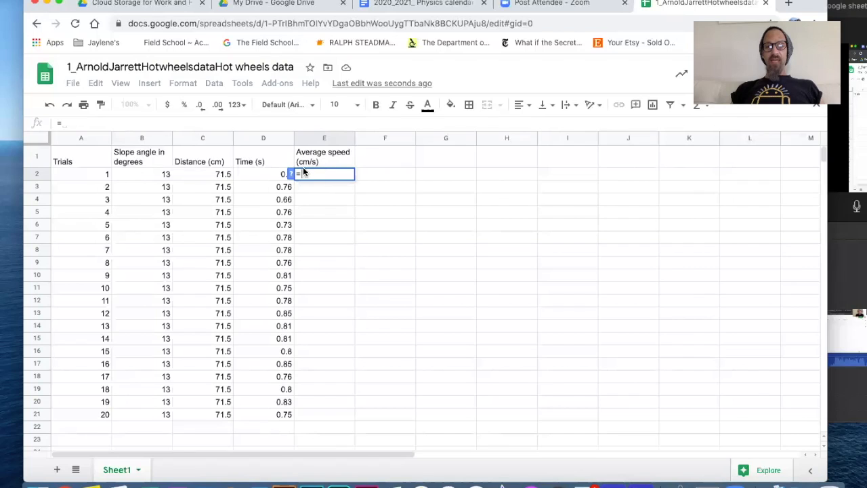
click(222, 177)
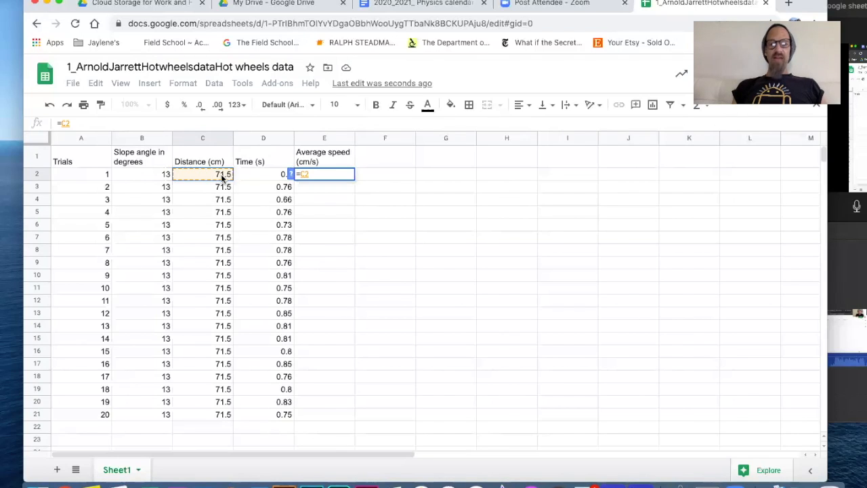
text(/)
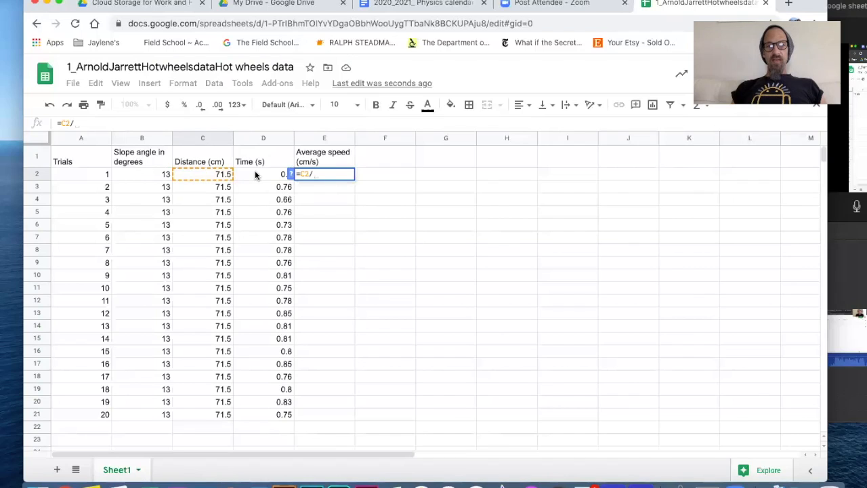
click(256, 174)
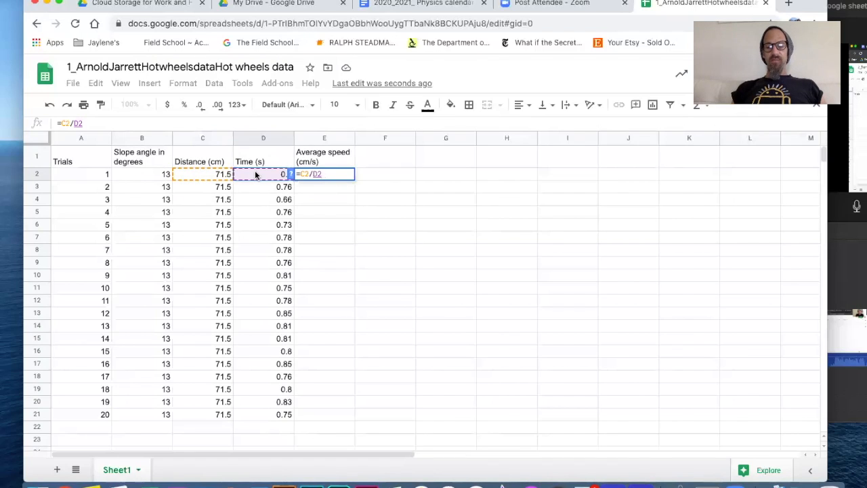
key(Return)
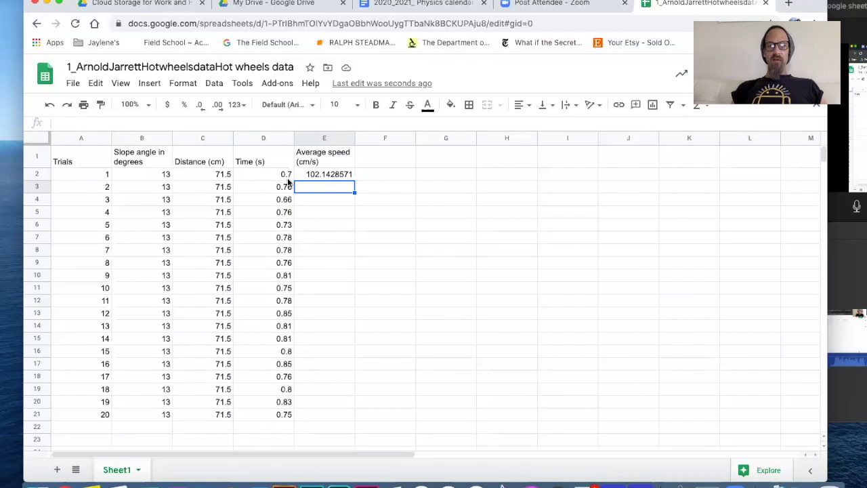
Reduce E2 to two decimals (102.14) and fill the speed formula down to E21
click(330, 174)
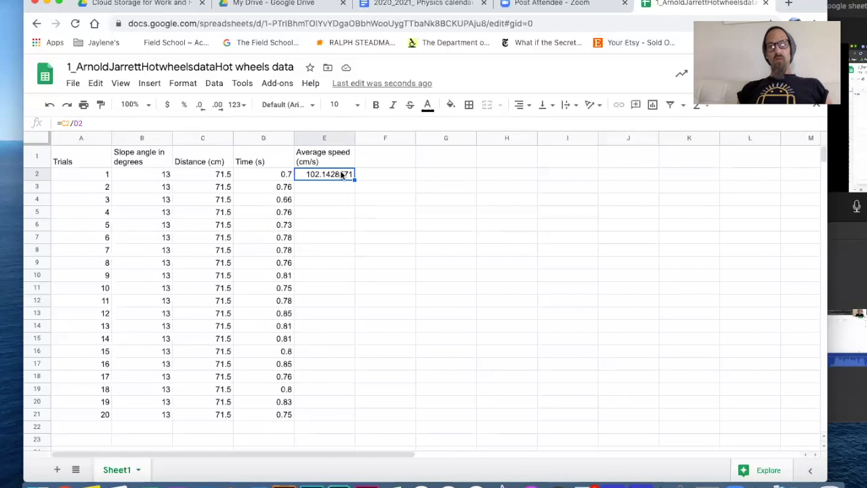
click(201, 107)
click(201, 107)
click(201, 107)
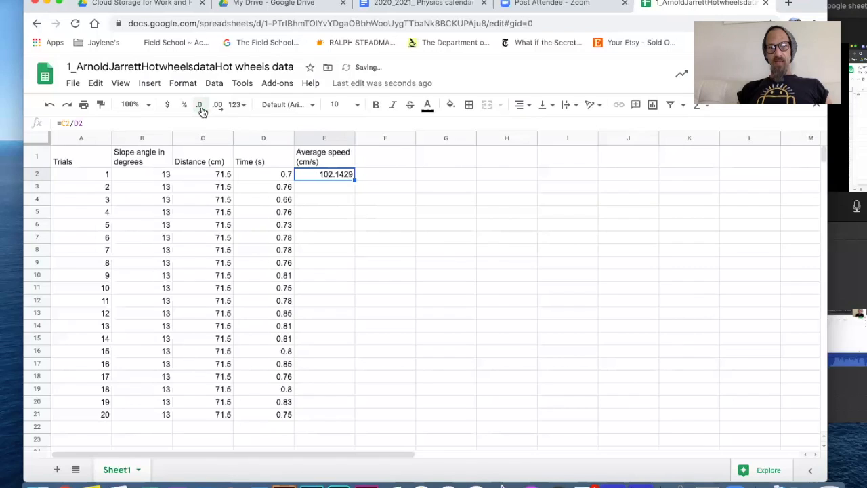
click(201, 107)
click(200, 107)
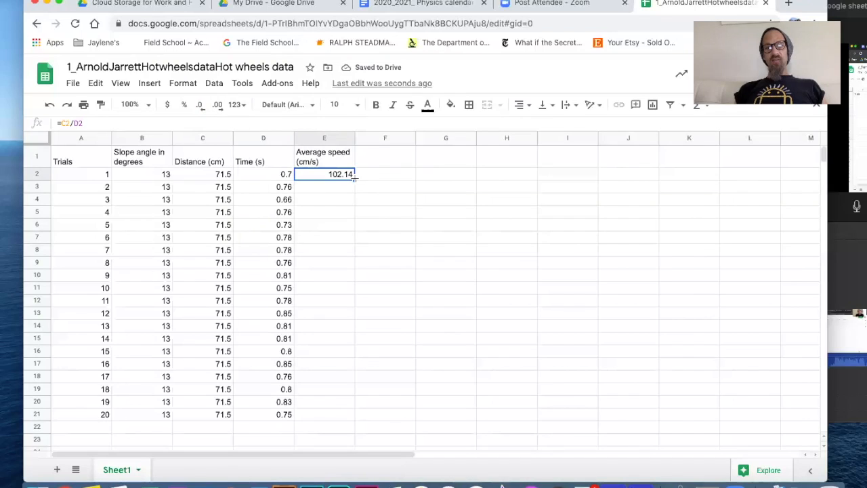
drag(353, 178, 346, 410)
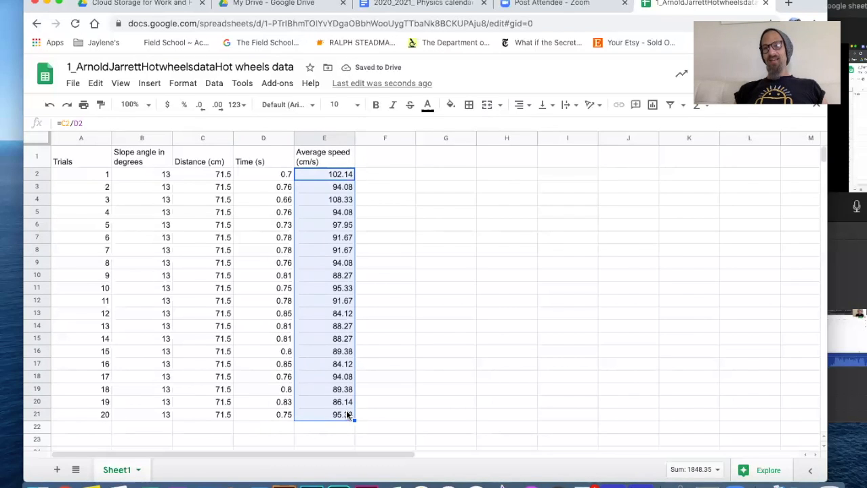
Type the label Average in cell D23
scroll(346, 414, down, 1)
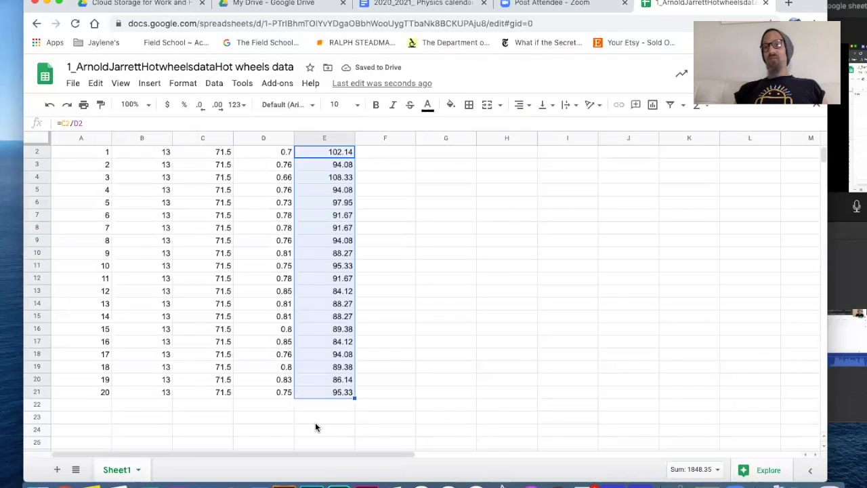
click(263, 417)
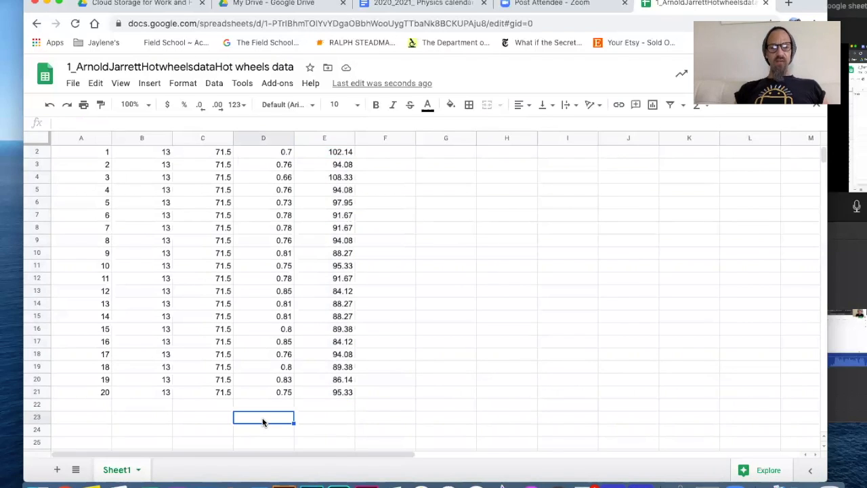
text(Av)
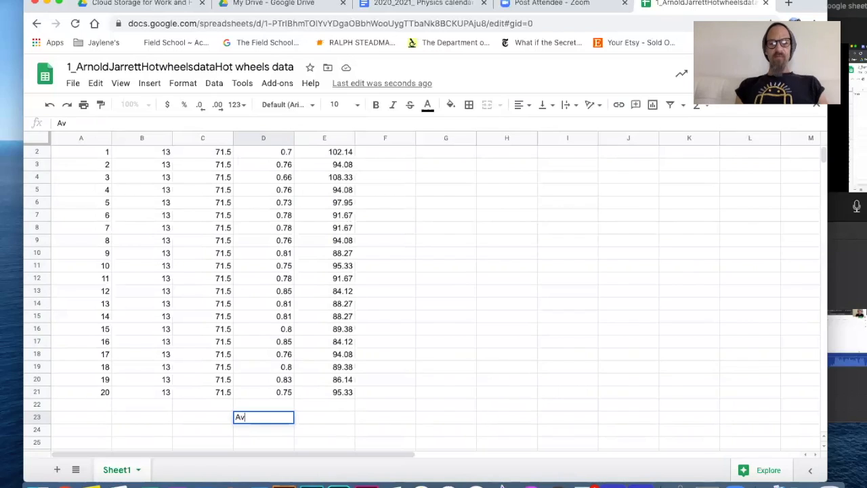
text(erage)
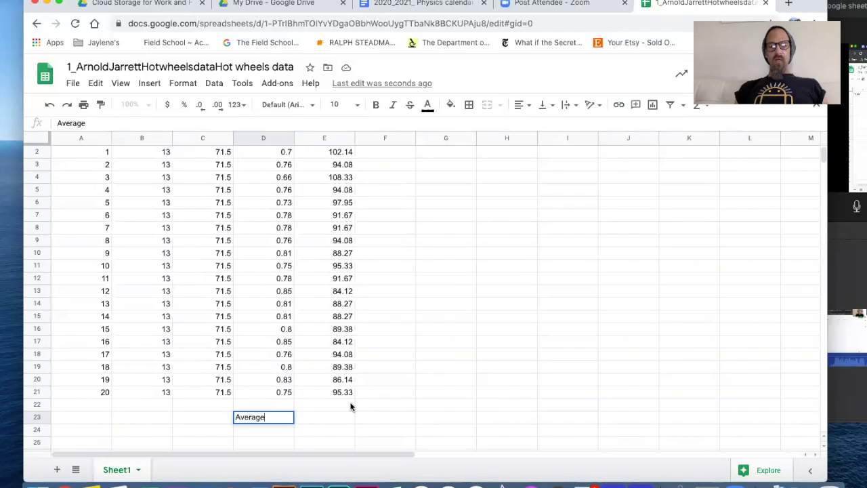
click(305, 418)
Enter =AVERAGE(E2:E20) in E23, showing 92.26
text(=)
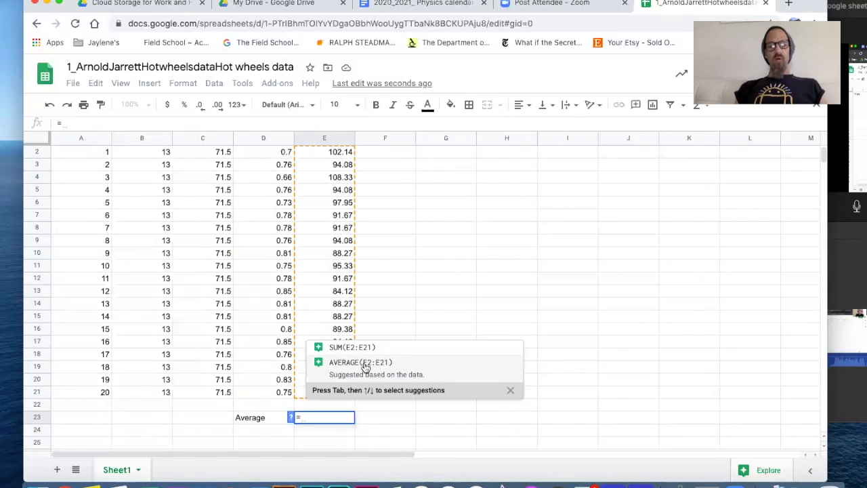
text(a)
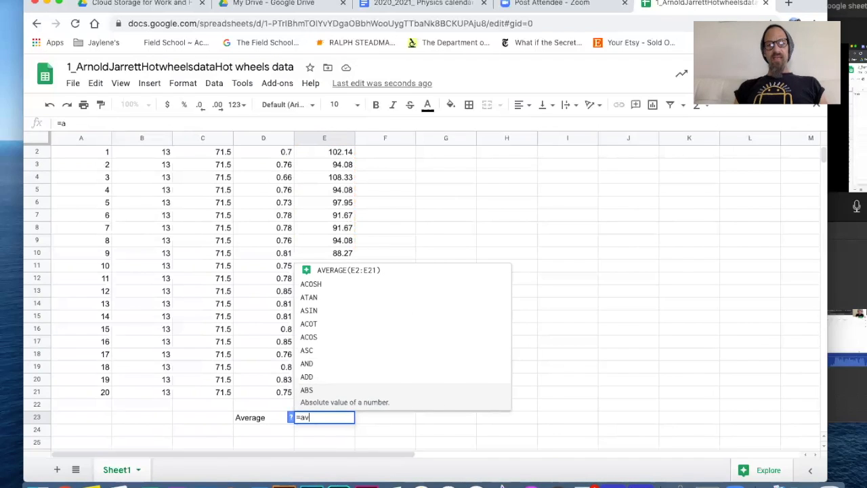
text(v)
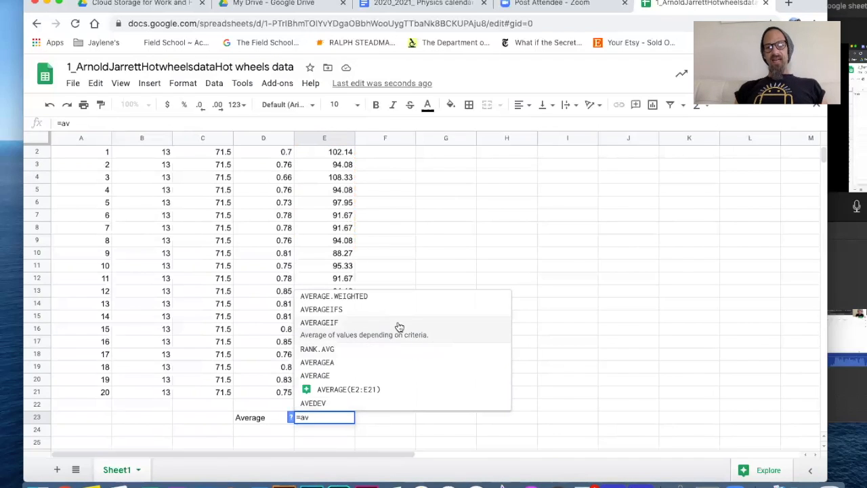
click(331, 377)
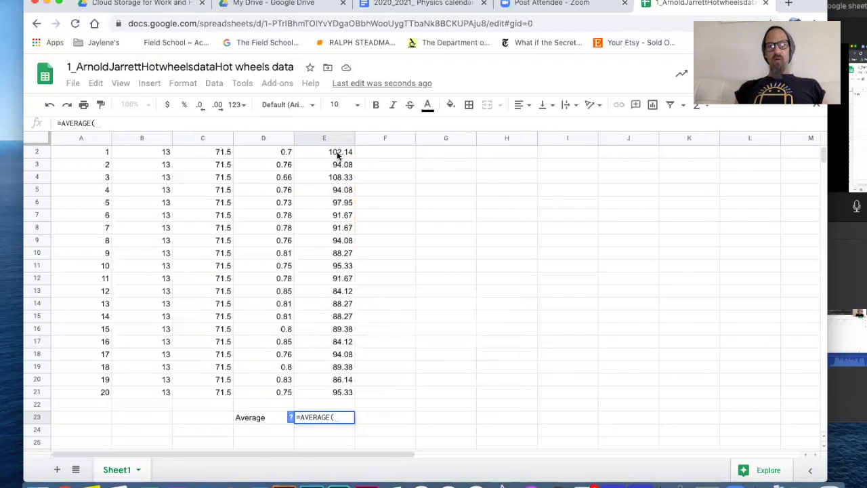
scroll(337, 155, up, 1)
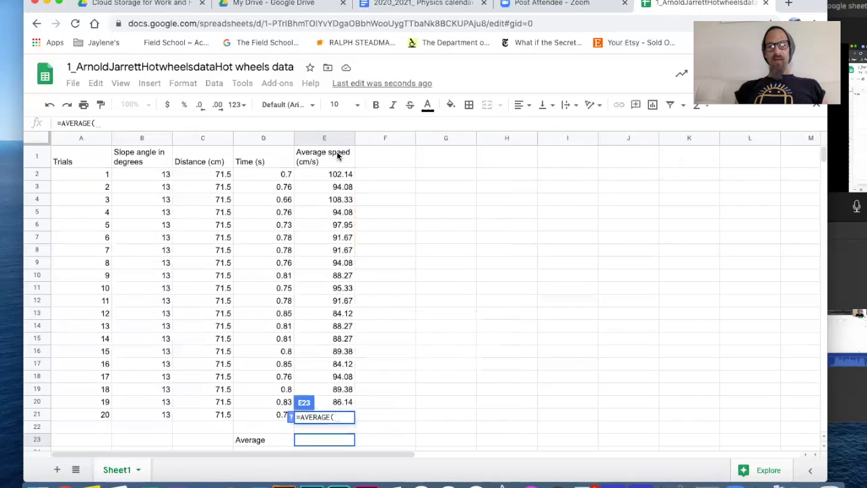
click(339, 174)
drag(343, 205, 344, 402)
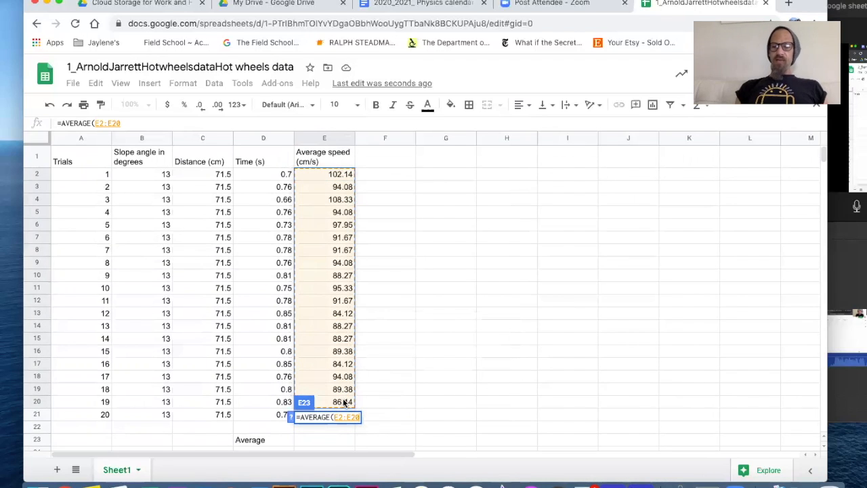
text())
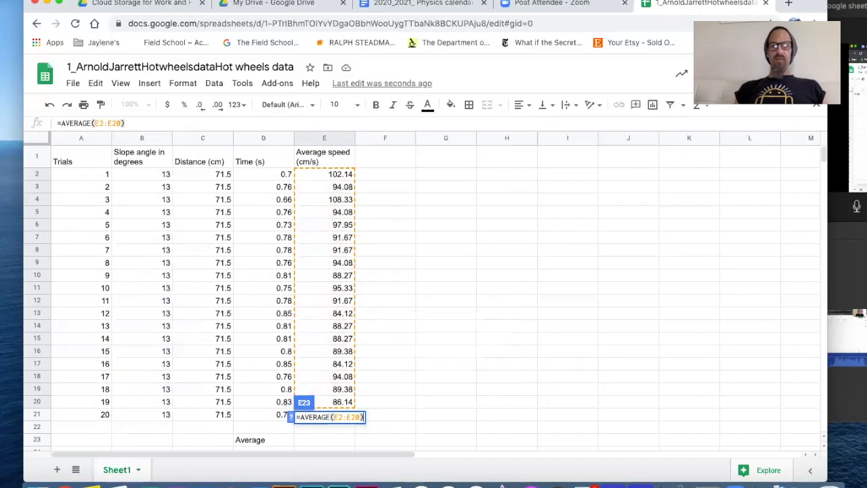
key(Return)
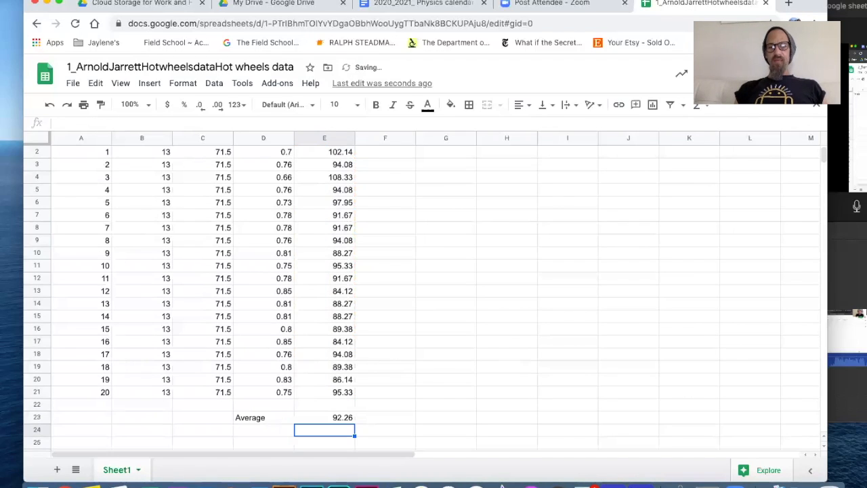
Extend the D23 label to 'Average of the average speeds (cm/s)'
double_click(269, 418)
text(of the)
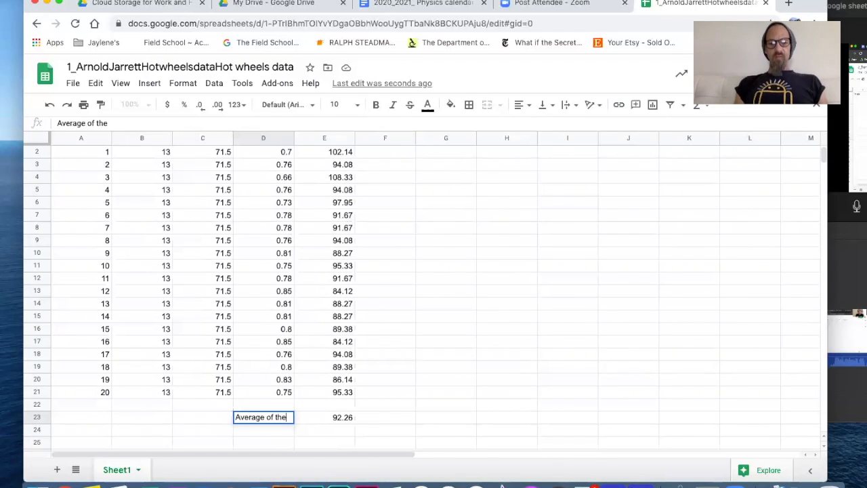
text( averag)
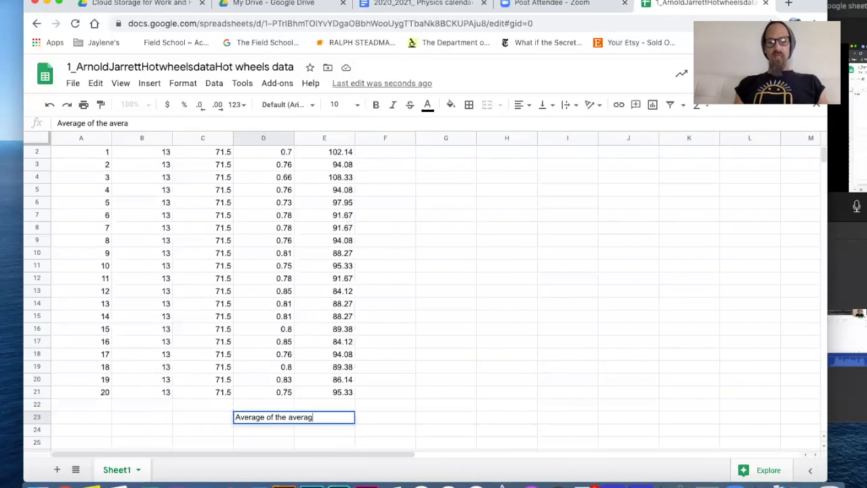
text(e speeds )
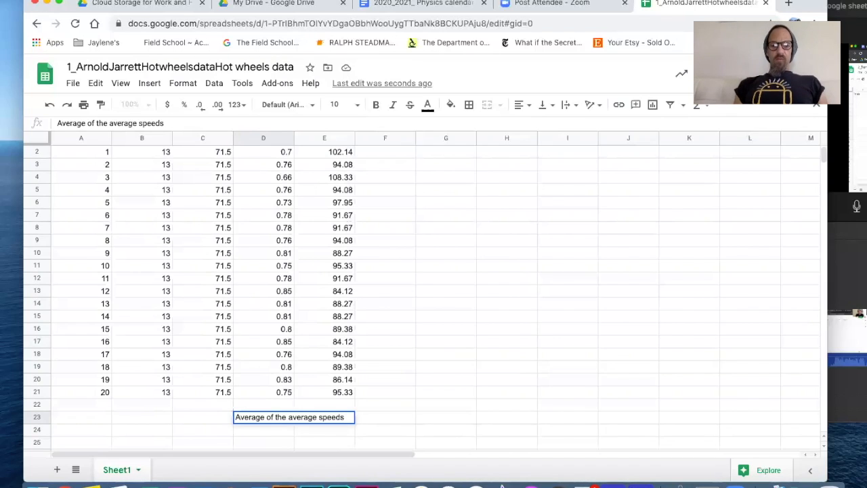
text((cm)
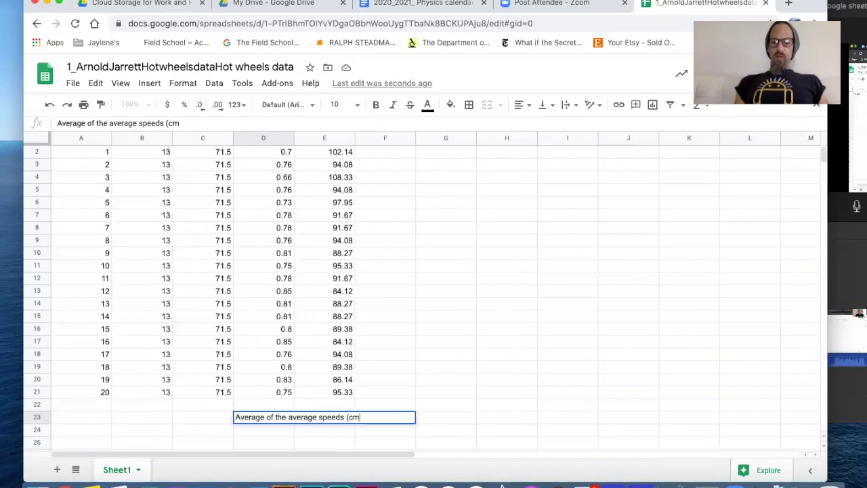
text(/s))
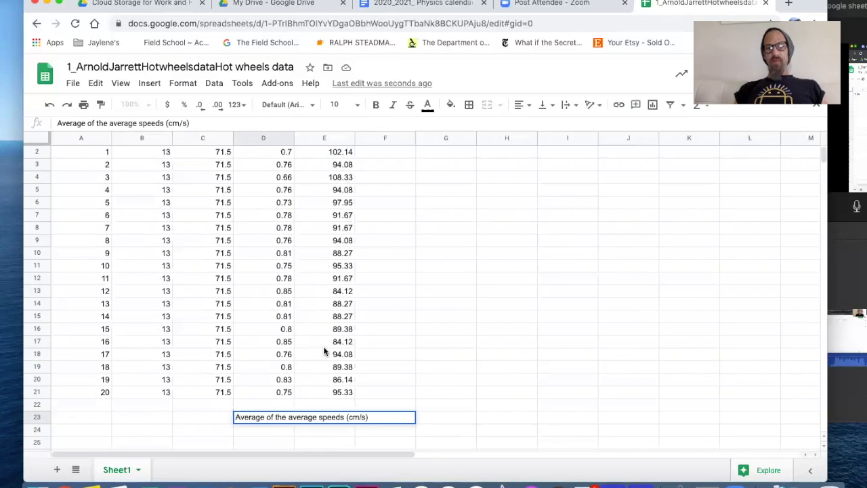
key(Return)
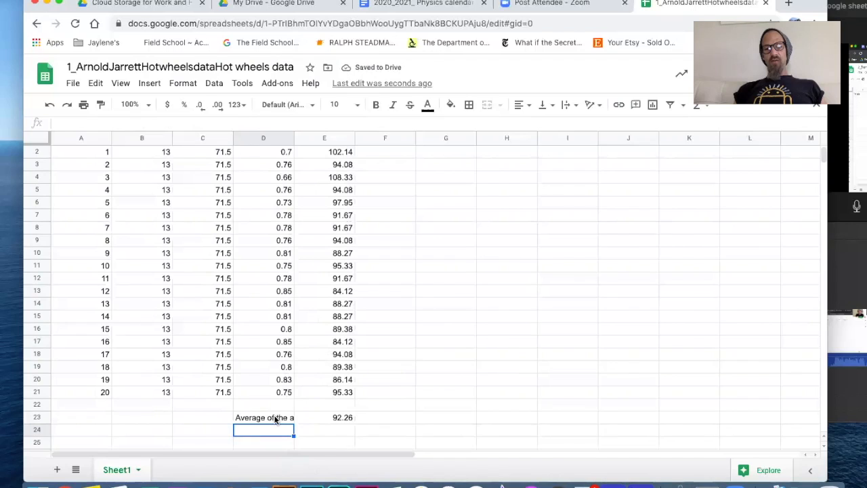
click(277, 420)
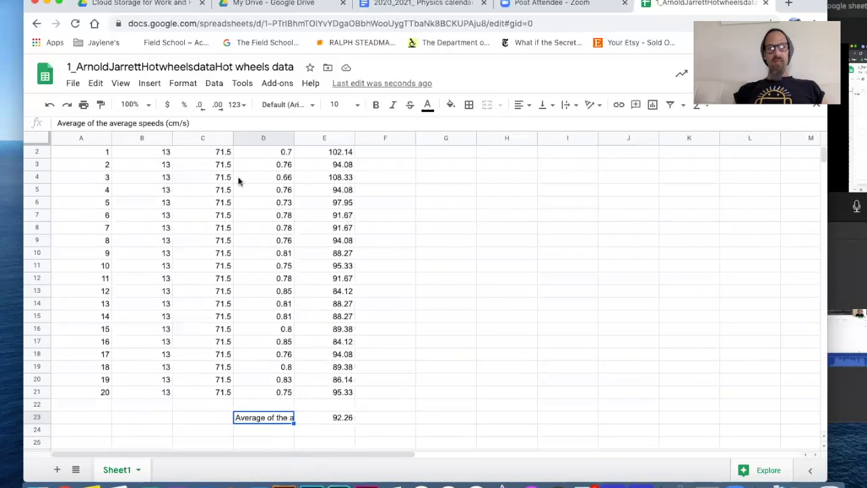
click(184, 83)
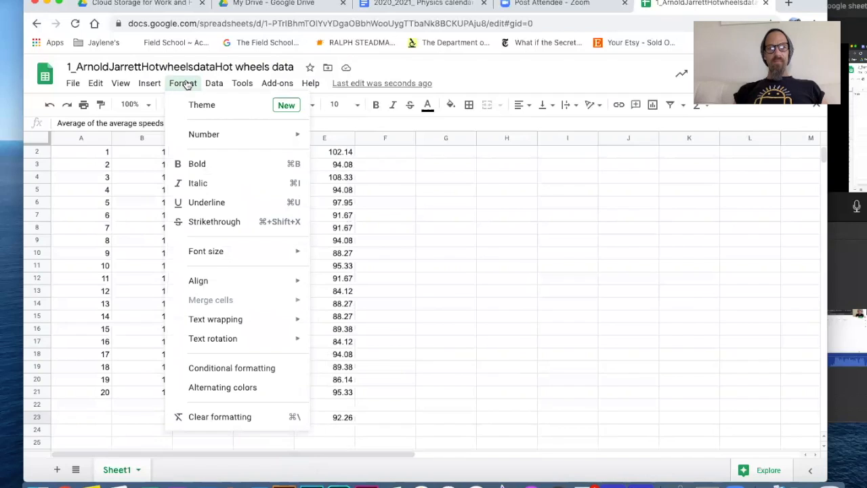
Set Wrap text wrapping on D23 so the label shows on three lines
mouse_move(214, 322)
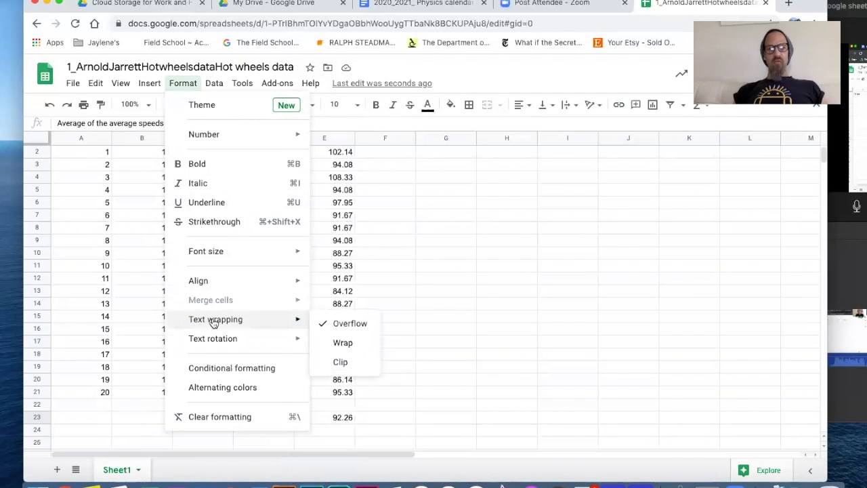
click(340, 344)
click(396, 427)
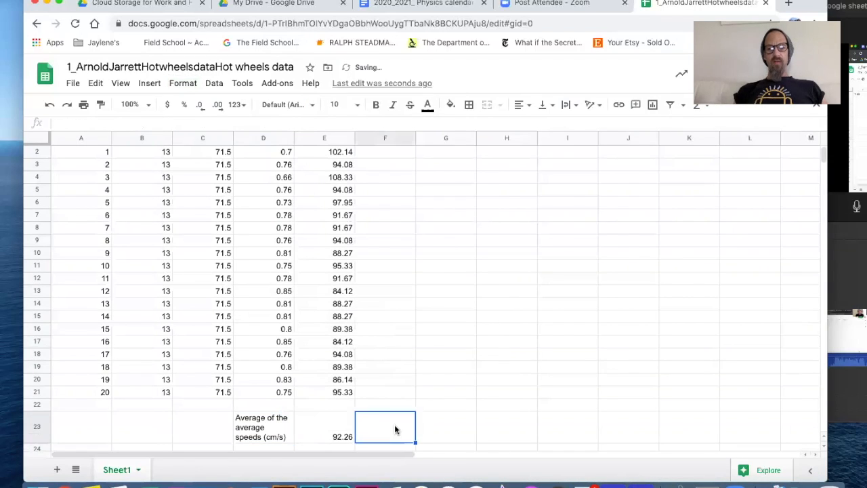